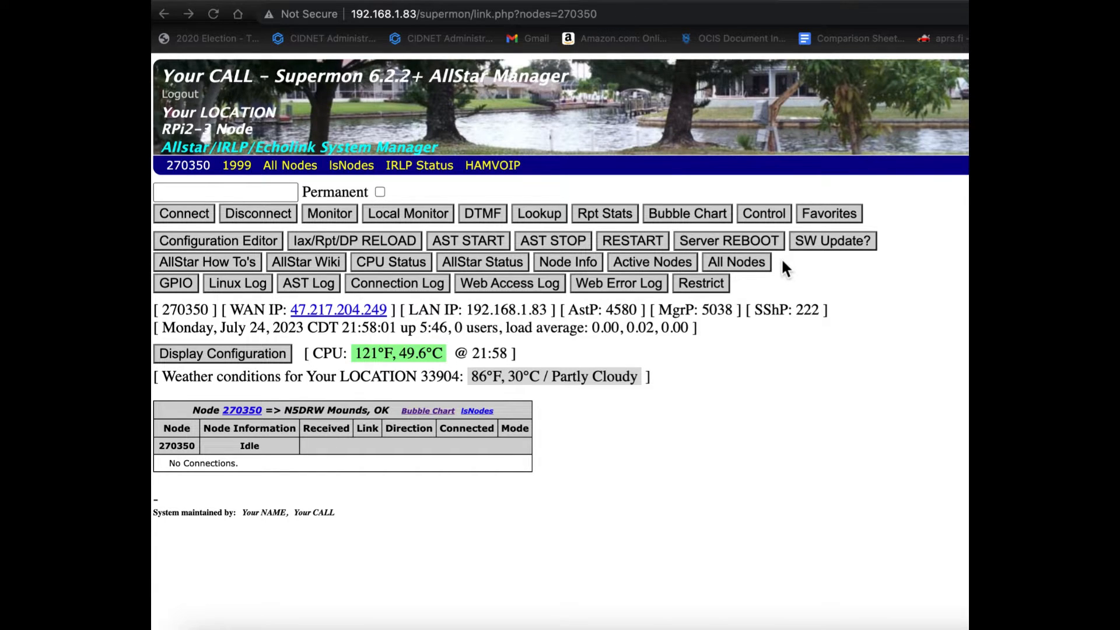
# Step: Check the Favorites panel of node 270350 for selectable favorites and return to the node page
pyautogui.click(810, 215)
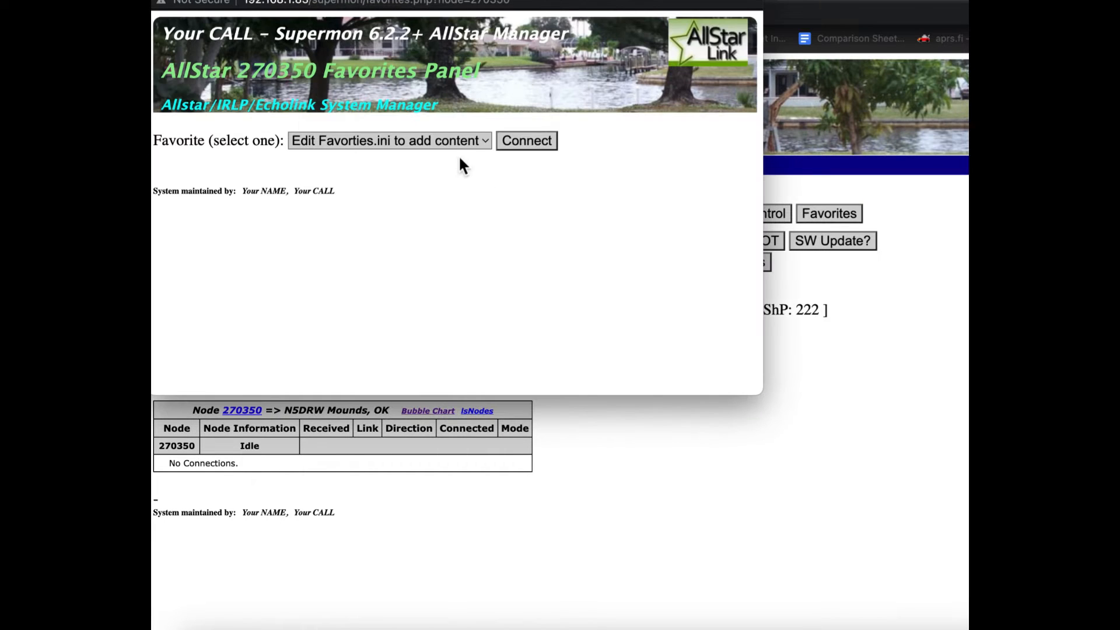
pyautogui.click(454, 146)
pyautogui.click(454, 146)
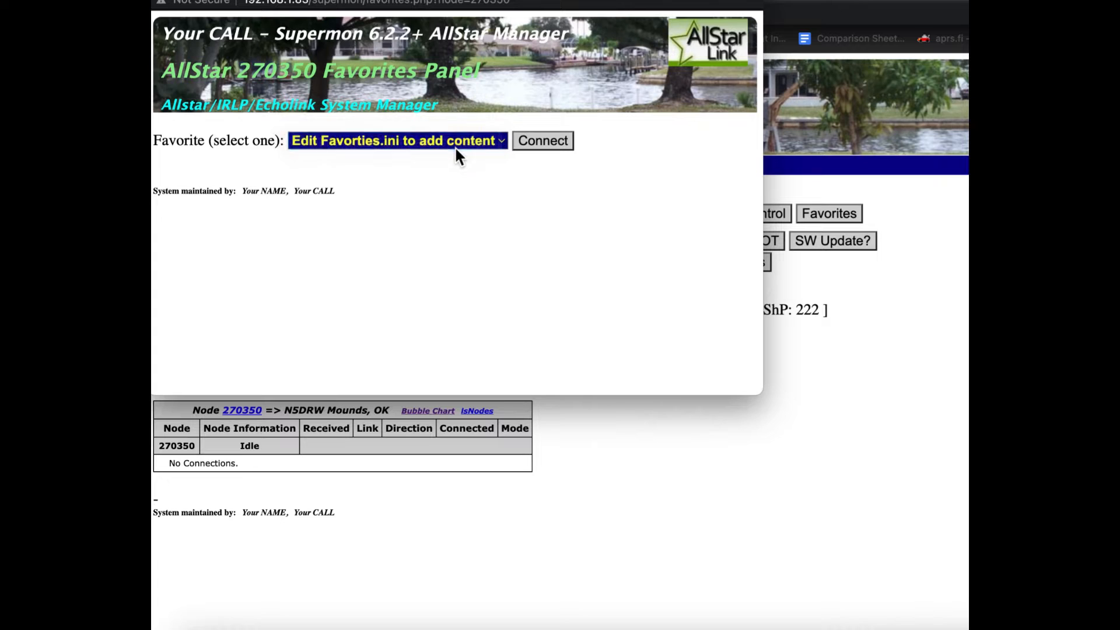
pyautogui.click(163, 2)
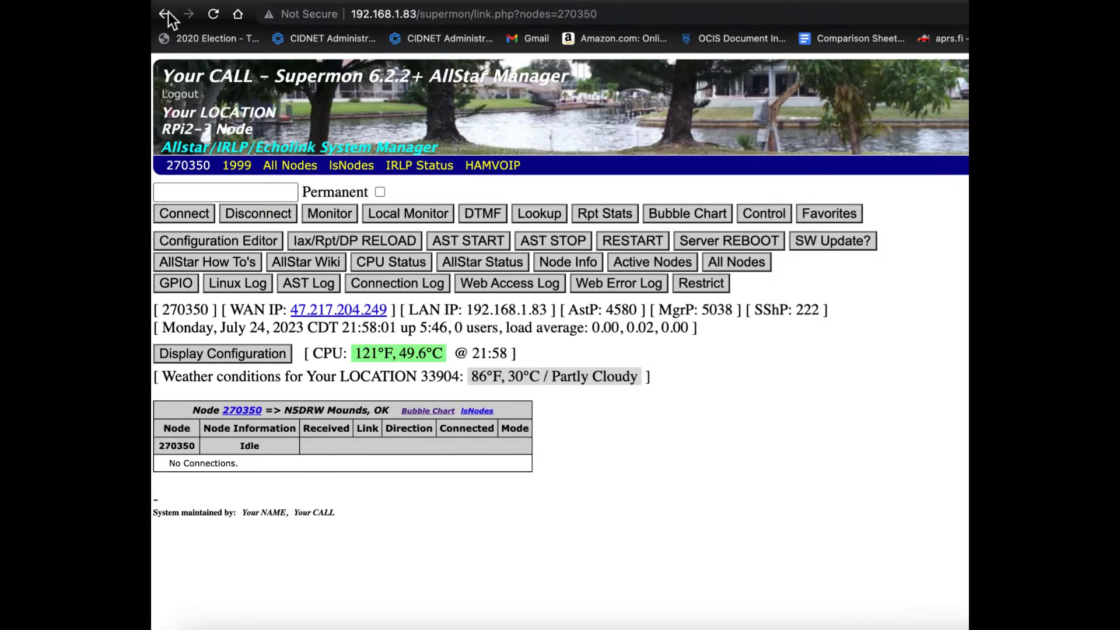
pyautogui.click(799, 473)
# Step: View the Supermon favorites.ini file through the Configuration Editor and look over its example entries
pyautogui.click(195, 244)
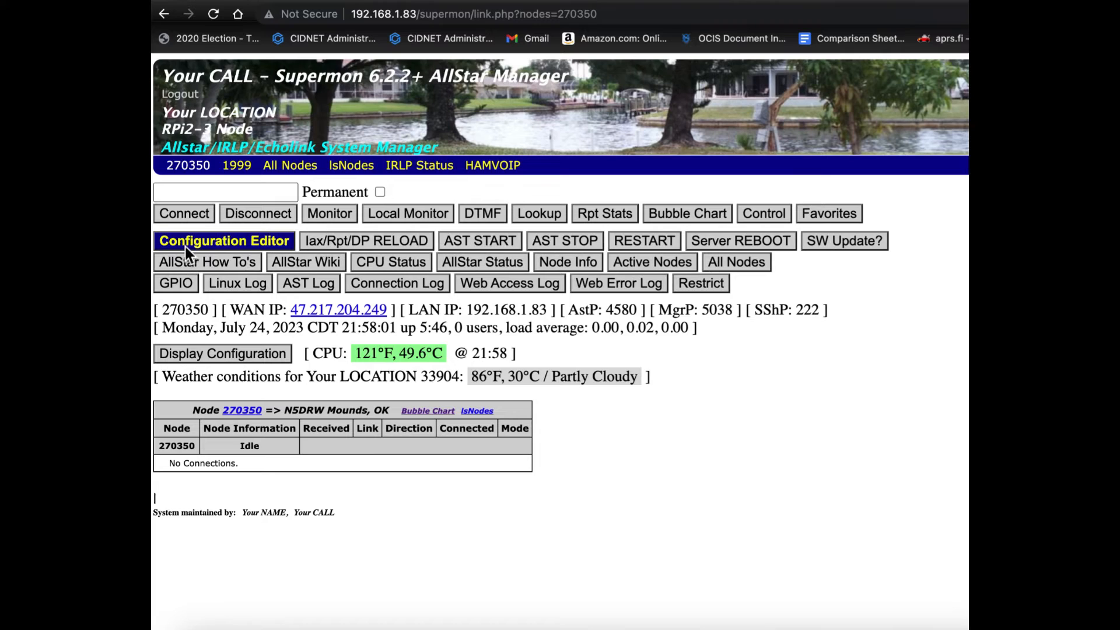
pyautogui.click(184, 247)
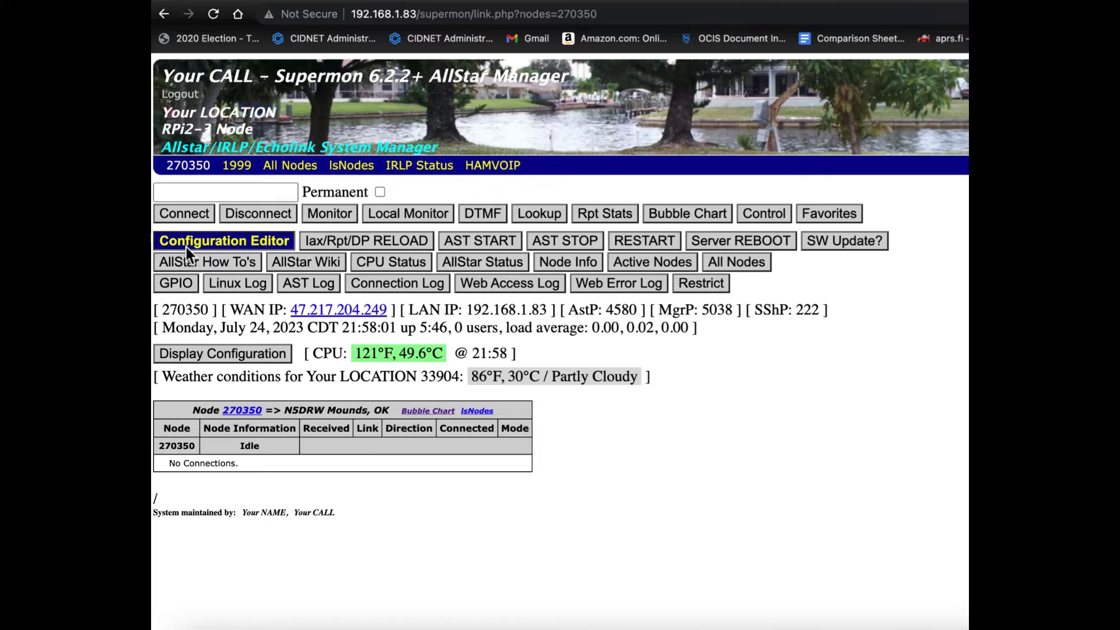
pyautogui.click(261, 220)
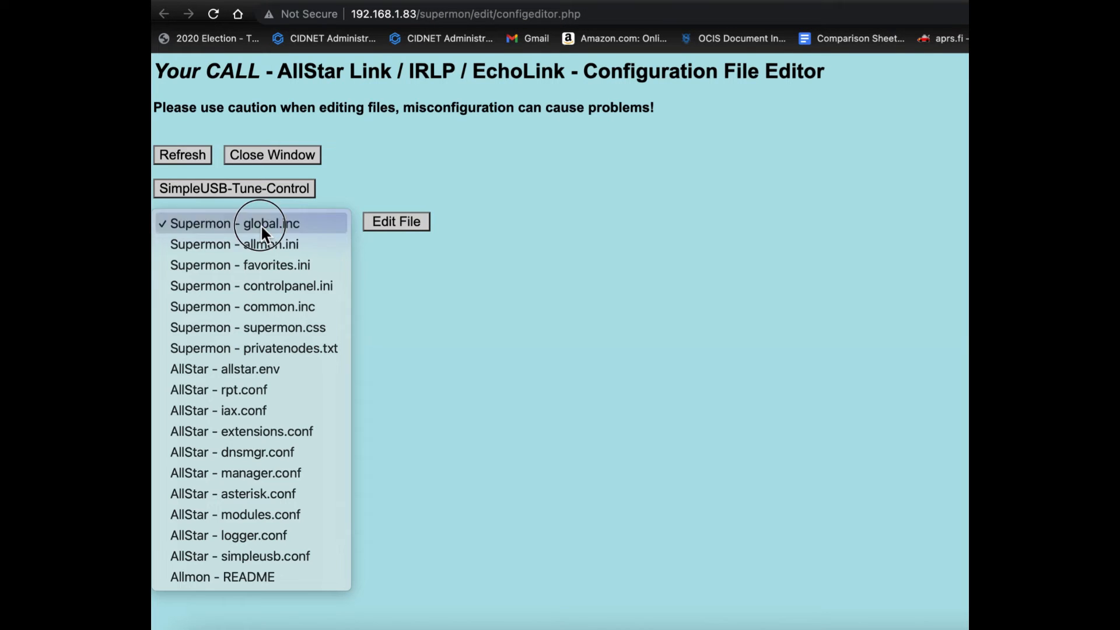
pyautogui.click(266, 267)
pyautogui.click(391, 227)
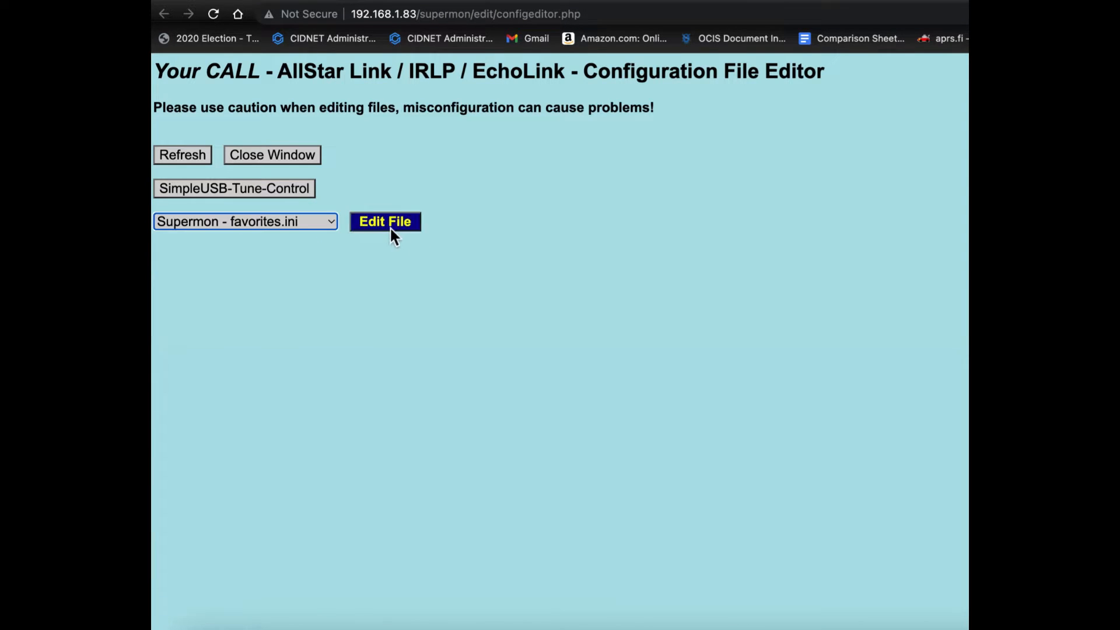
pyautogui.scroll(-10, 390, 230)
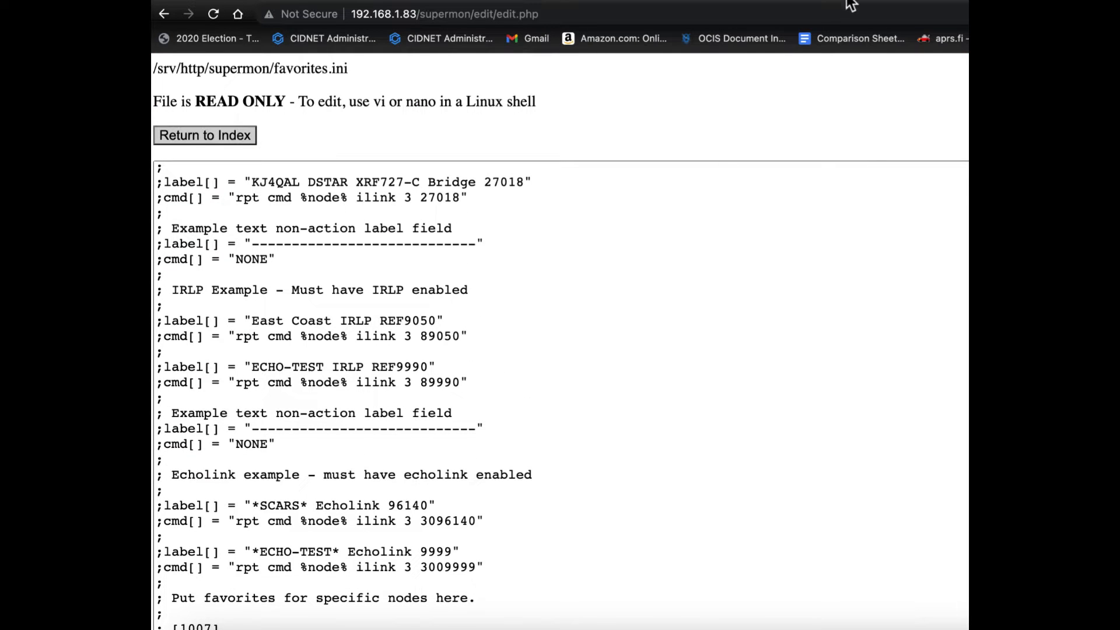
# Step: Switch to the node's terminal session and start the Bash shell interface from the admin menu
pyautogui.click(887, 1)
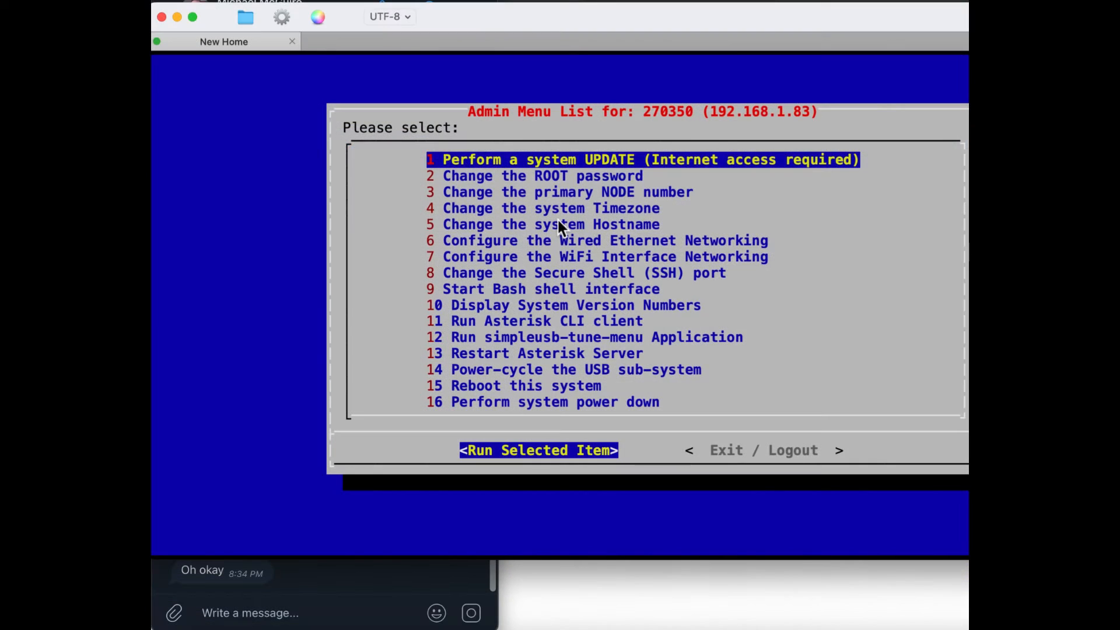
pyautogui.press('9')
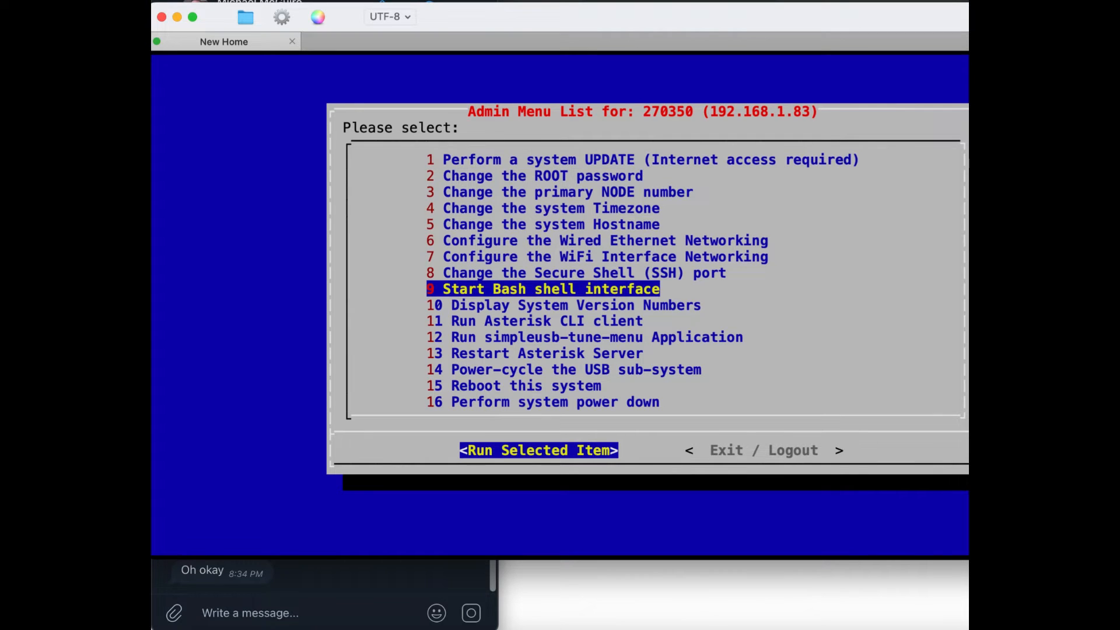
pyautogui.press('Return')
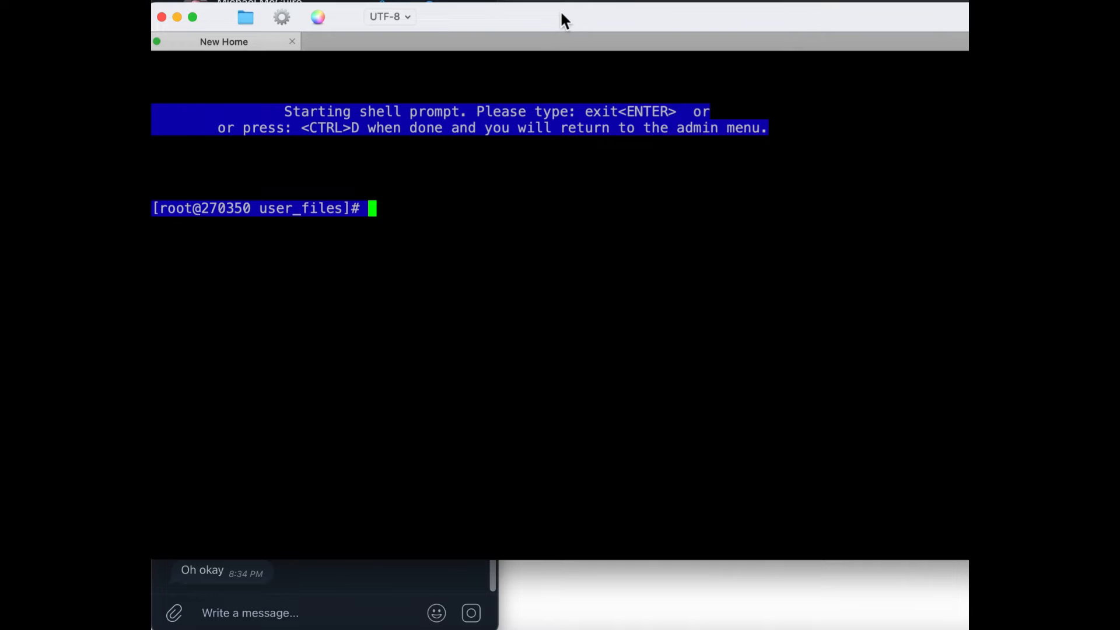
pyautogui.moveTo(563, 21); pyautogui.dragTo(540, 191)
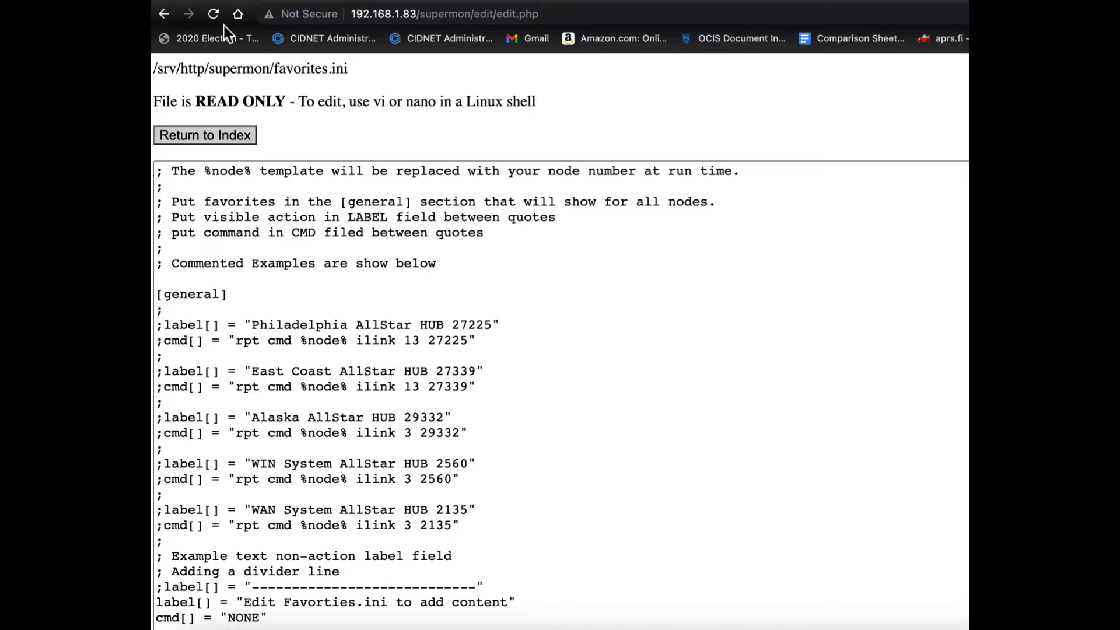
pyautogui.click(811, 627)
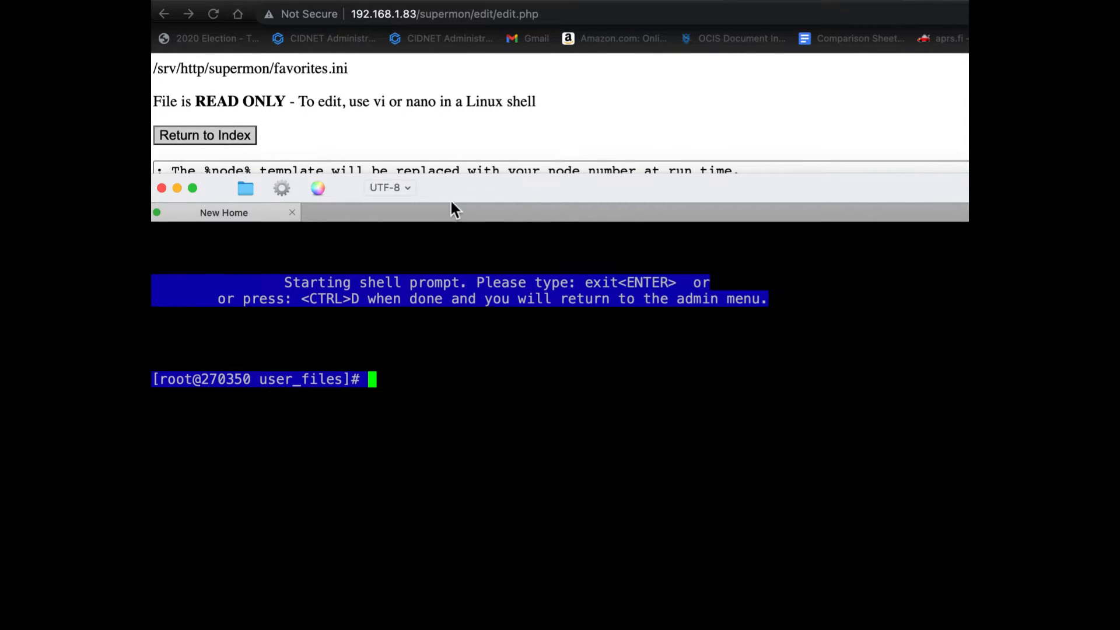
pyautogui.moveTo(450, 194); pyautogui.dragTo(453, 51)
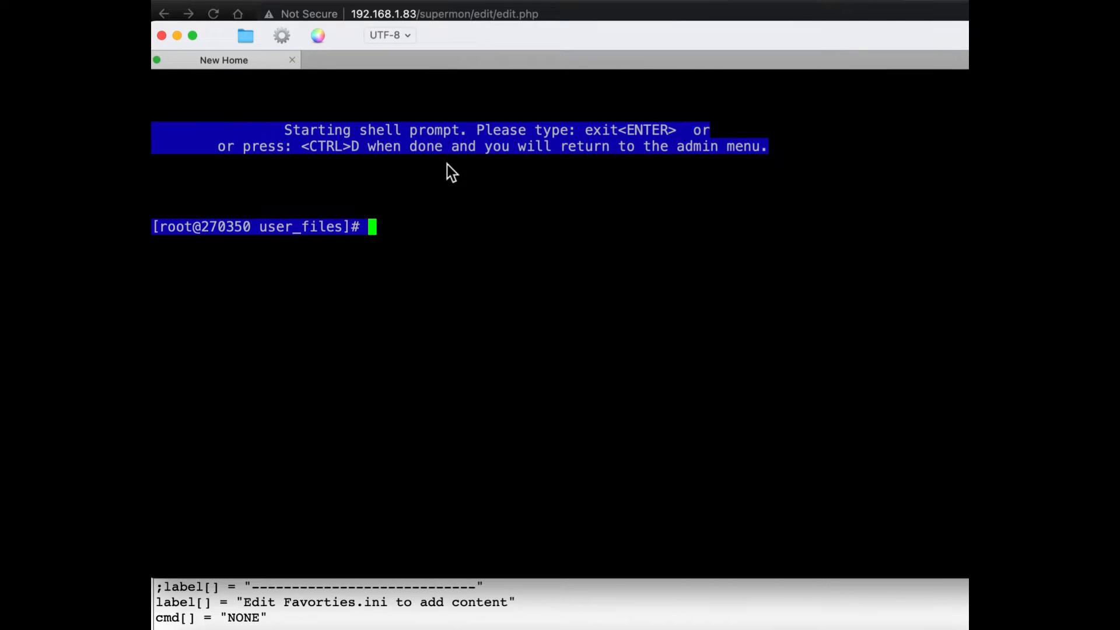
# Step: Change the shell's working directory to /srv/http/supermon
pyautogui.write('cd')
pyautogui.press('Return')
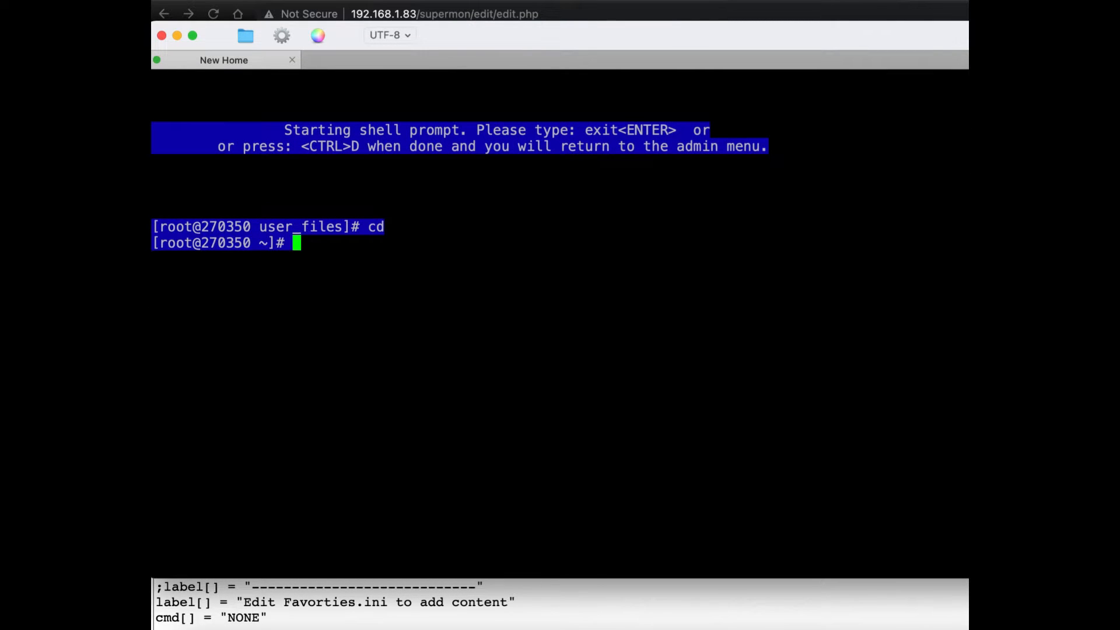
pyautogui.write('cd /sr')
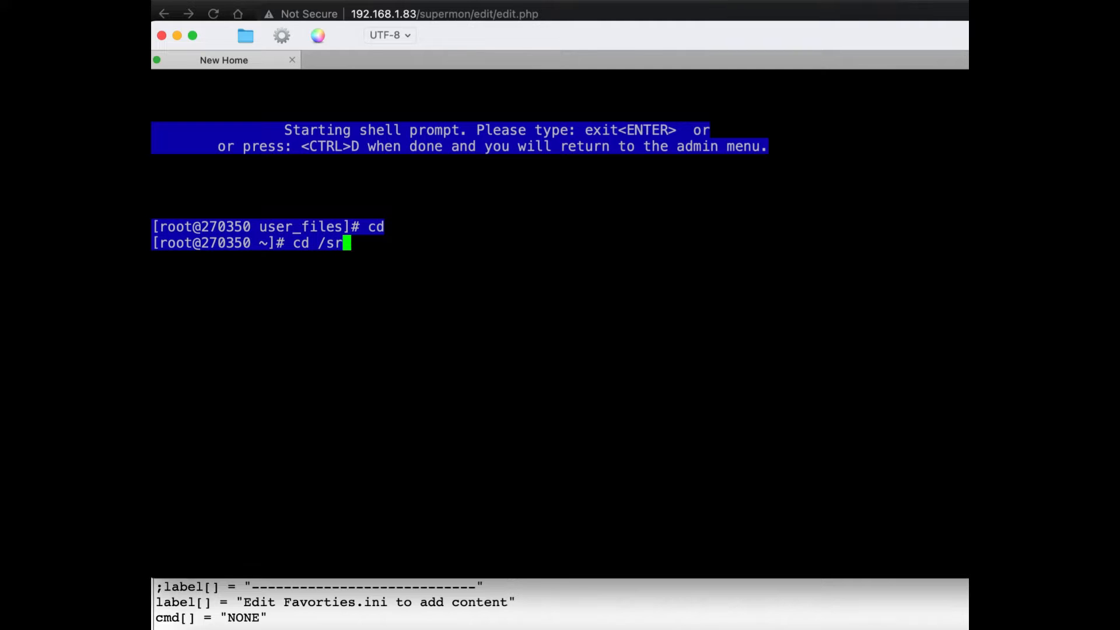
pyautogui.press('Tab')
pyautogui.write('http')
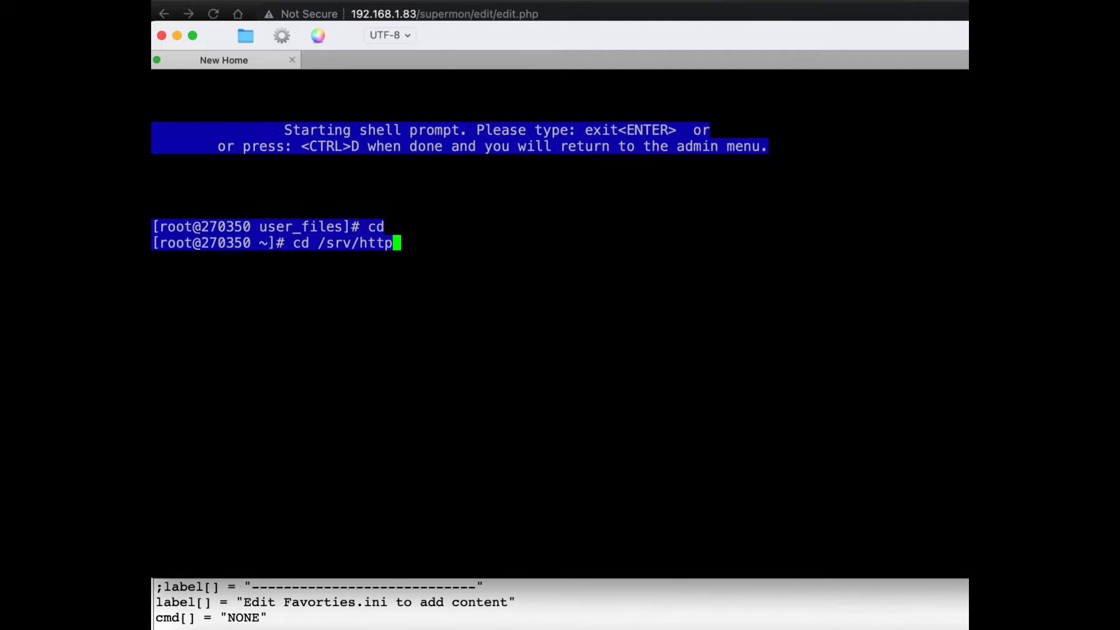
pyautogui.write('/supermon')
pyautogui.press('Return')
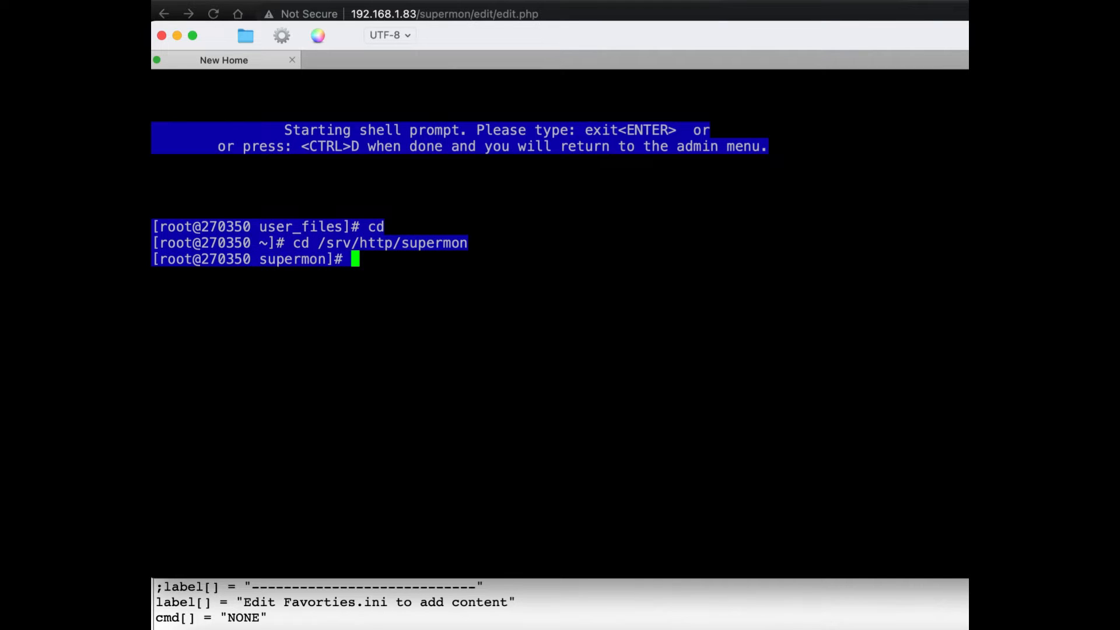
# Step: List the supermon directory's files and open favorites.ini in nano
pyautogui.write('dir')
pyautogui.press('Return')
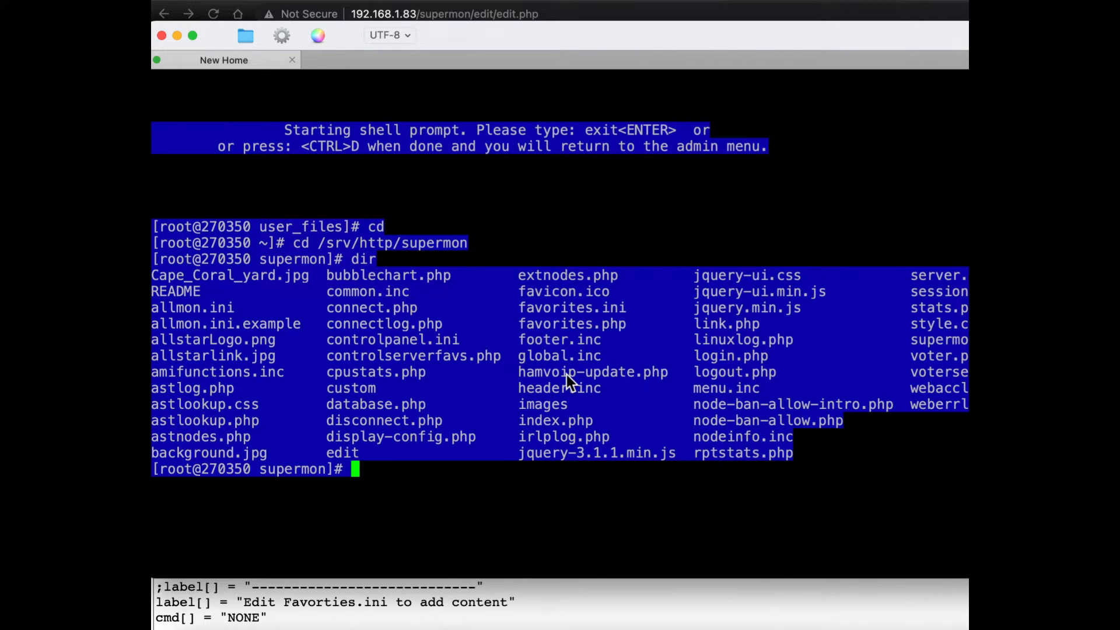
pyautogui.write('nano fa')
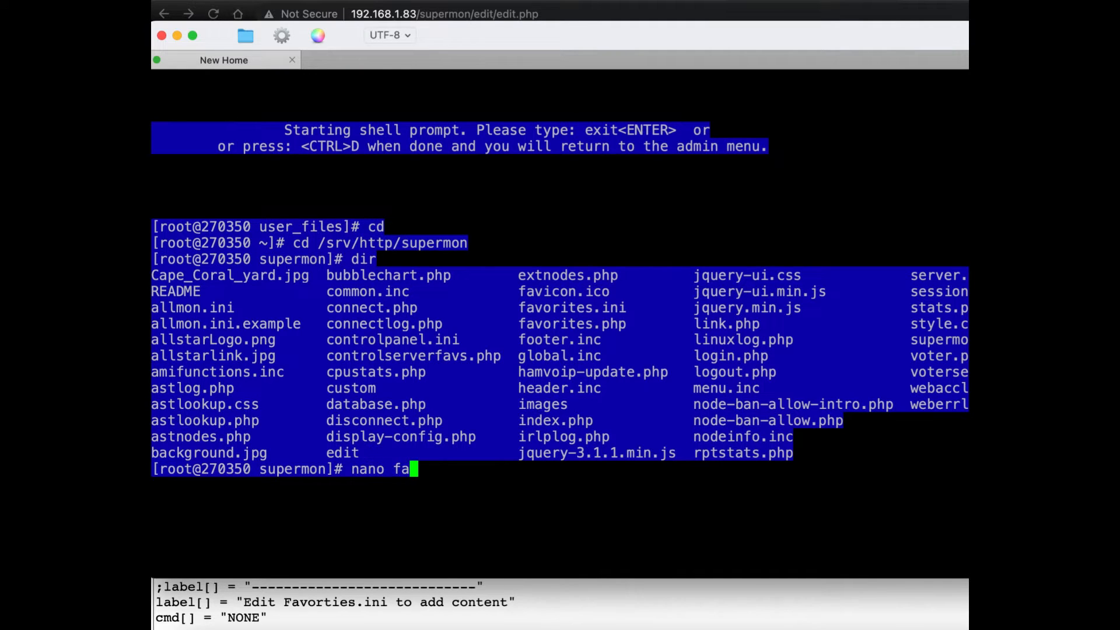
pyautogui.write('vorit')
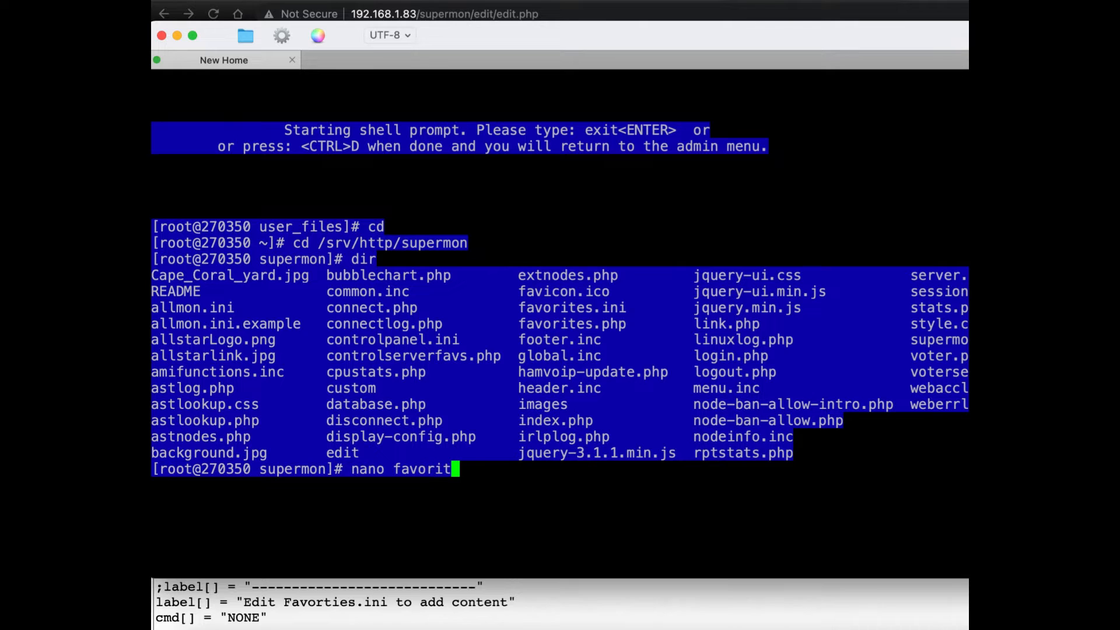
pyautogui.write('es.ini')
pyautogui.press('Return')
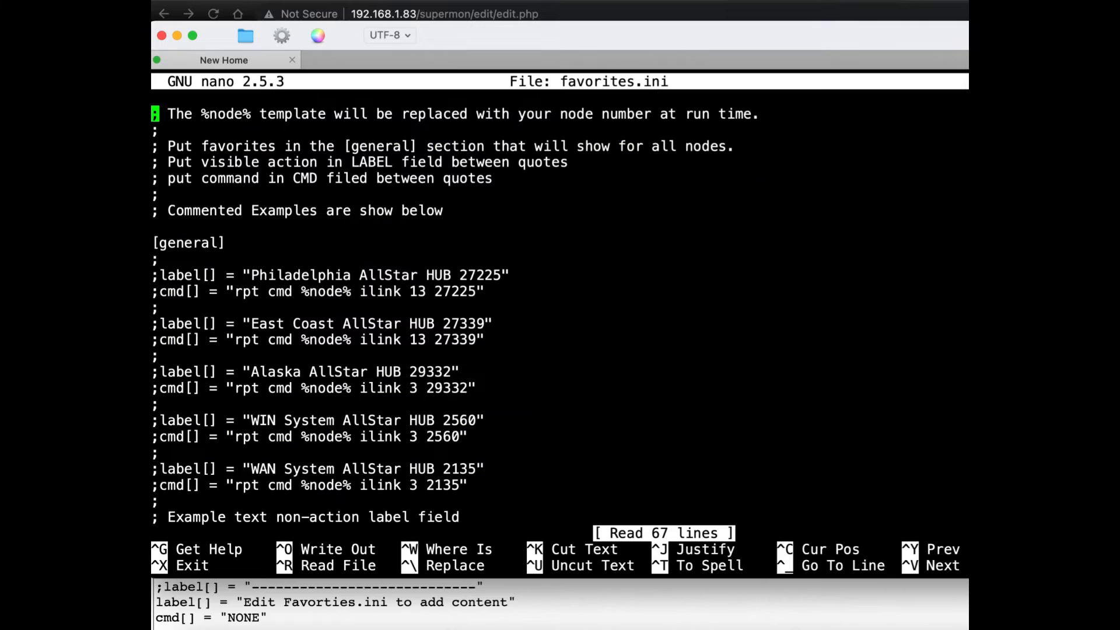
# Step: Uncomment the label and cmd lines of the Philadelphia AllStar HUB 27225 entry in the general section
pyautogui.press('Down')
pyautogui.press('Down')
pyautogui.press('Down')
pyautogui.press('Down')
pyautogui.press('Down')
pyautogui.press('Down')
pyautogui.press('Down')
pyautogui.press('Down')
pyautogui.press('Down')
pyautogui.press('Down')
pyautogui.press('Down')
pyautogui.press('Down')
pyautogui.press('Down')
pyautogui.press('Down')
pyautogui.press('Down')
pyautogui.press('Down')
pyautogui.press('Down')
pyautogui.press('Down')
pyautogui.press('Down')
pyautogui.press('Down')
pyautogui.press('Down')
pyautogui.press('Up')
pyautogui.press('Up')
pyautogui.press('Up')
pyautogui.press('Up')
pyautogui.press('Up')
pyautogui.press('Up')
pyautogui.press('Up')
pyautogui.press('Up')
pyautogui.press('Up')
pyautogui.press('Up')
pyautogui.press('Up')
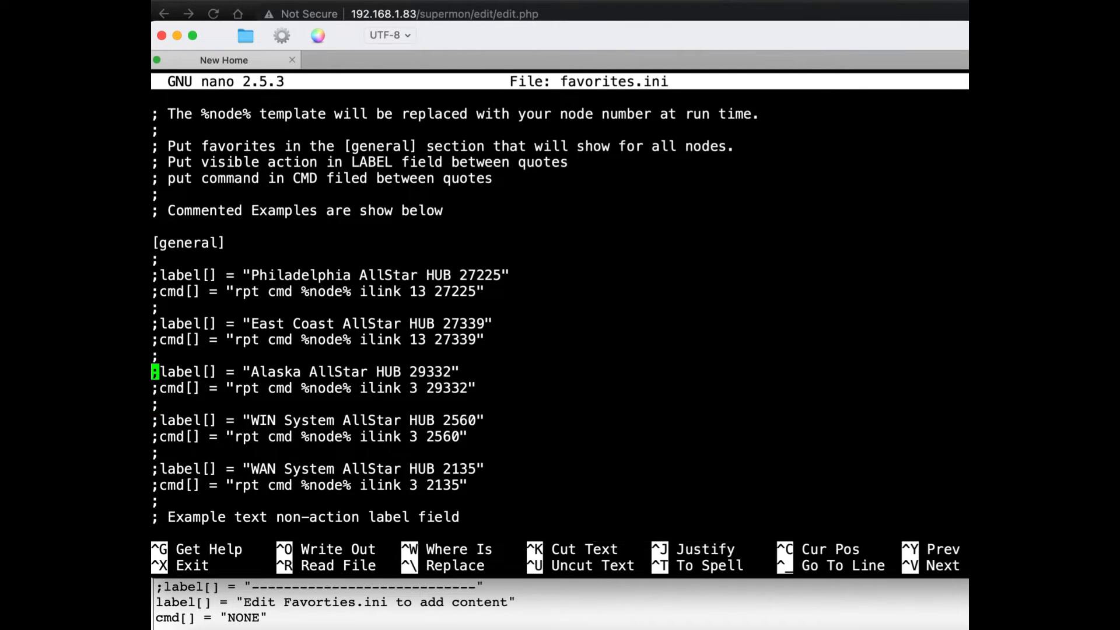
pyautogui.press('Right')
pyautogui.press('BackSpace')
pyautogui.press('Down')
pyautogui.press('Delete')
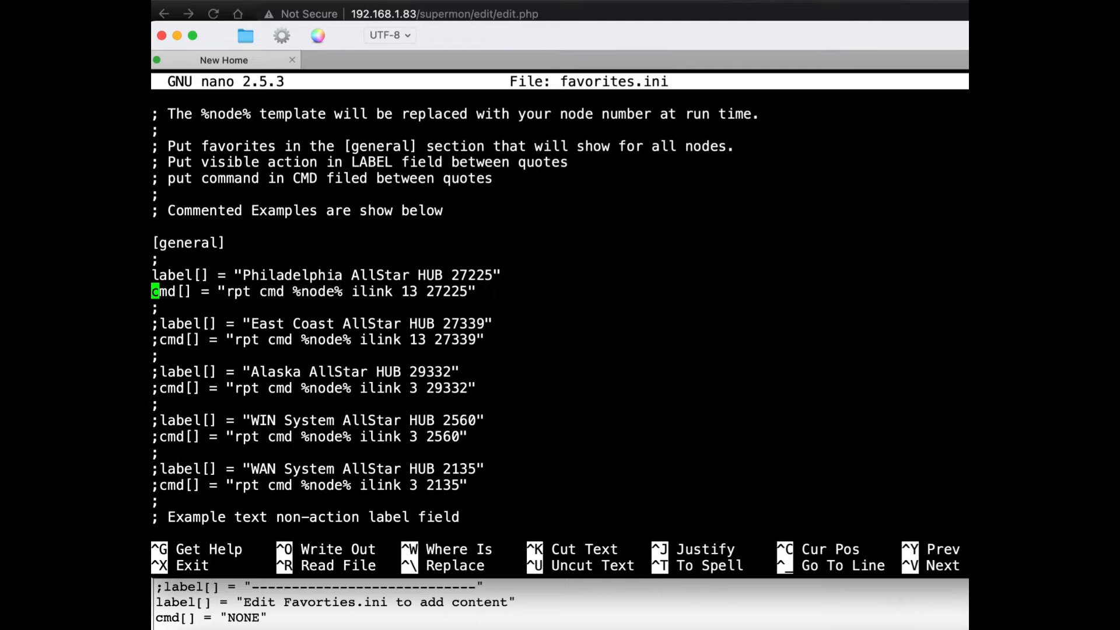
# Step: Uncomment the label and cmd lines of the East Coast AllStar HUB 27339 entry
pyautogui.press('Down')
pyautogui.press('Down')
pyautogui.press('Right')
pyautogui.press('Right')
pyautogui.press('Right')
pyautogui.press('Right')
pyautogui.press('Right')
pyautogui.press('Right')
pyautogui.press('Right')
pyautogui.press('Right')
pyautogui.press('Right')
pyautogui.press('Right')
pyautogui.press('Right')
pyautogui.press('Right')
pyautogui.press('Right')
pyautogui.press('Right')
pyautogui.press('Right')
pyautogui.press('Right')
pyautogui.press('Left')
pyautogui.press('Left')
pyautogui.press('Left')
pyautogui.press('Left')
pyautogui.press('Left')
pyautogui.press('Left')
pyautogui.press('Left')
pyautogui.press('Left')
pyautogui.press('Left')
pyautogui.press('Left')
pyautogui.press('Left')
pyautogui.press('Left')
pyautogui.press('Left')
pyautogui.press('Left')
pyautogui.press('Left')
pyautogui.press('BackSpace')
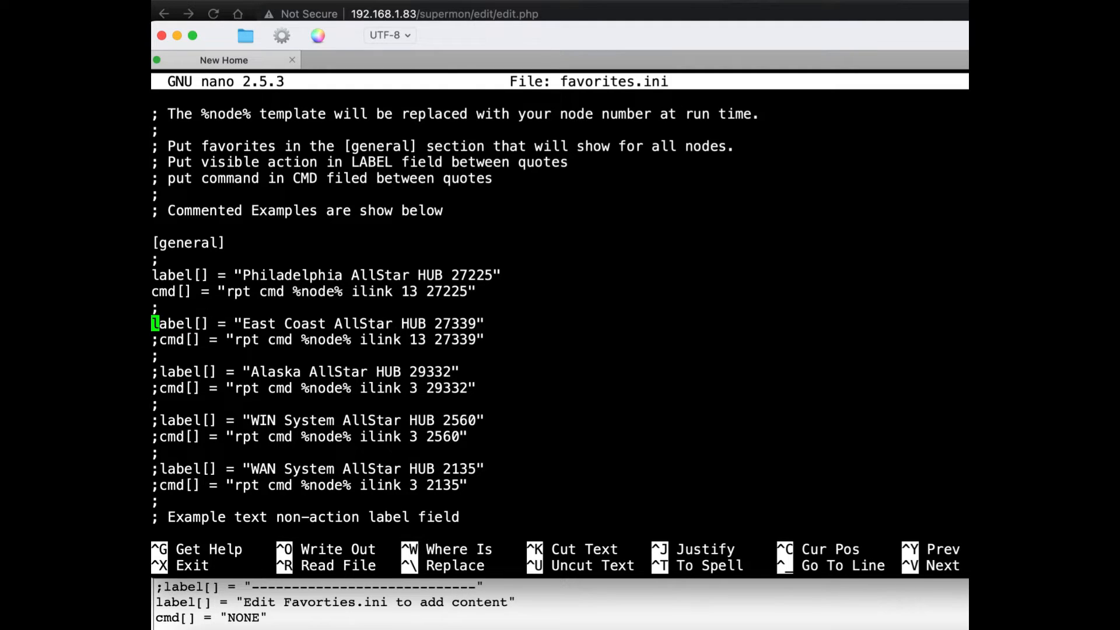
pyautogui.press('Down')
pyautogui.press('Right')
pyautogui.press('BackSpace')
# Step: Replace the label text of the Alaska AllStar HUB entry with "KD5FMU Repeater 57788"
pyautogui.press('Down')
pyautogui.press('Down')
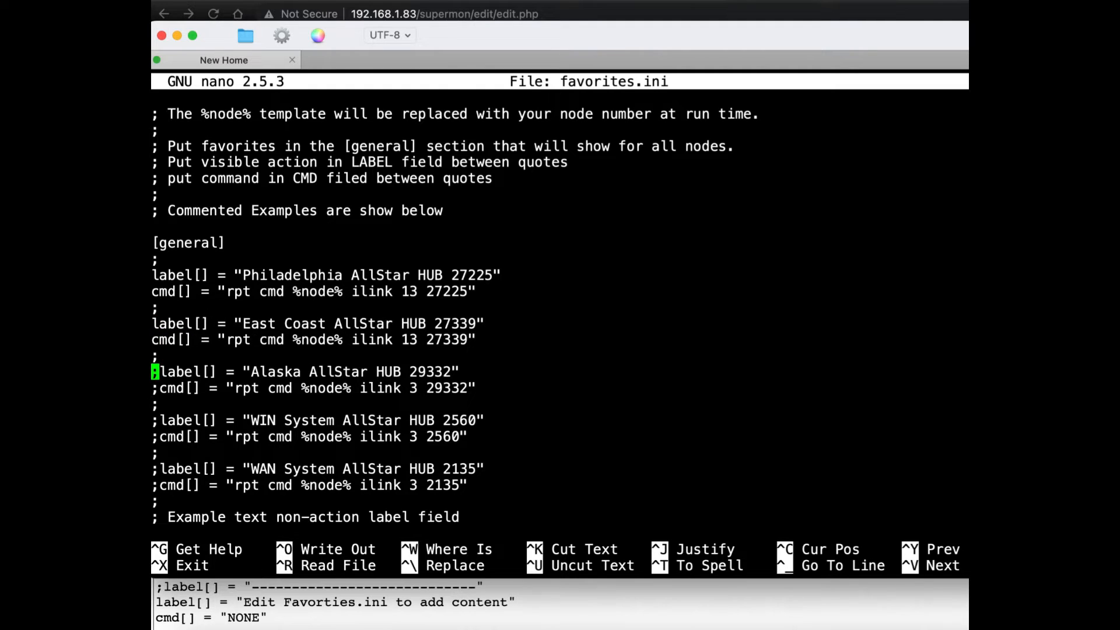
pyautogui.press('Right')
pyautogui.press('Right')
pyautogui.press('Right')
pyautogui.press('Right')
pyautogui.press('Right')
pyautogui.press('Right')
pyautogui.press('Right')
pyautogui.press('Right')
pyautogui.press('Right')
pyautogui.press('Right')
pyautogui.press('Right')
pyautogui.press('Right')
pyautogui.press('Right')
pyautogui.press('Right')
pyautogui.press('Right')
pyautogui.press('Right')
pyautogui.press('Right')
pyautogui.press('Right')
pyautogui.press('Right')
pyautogui.press('Right')
pyautogui.press('Right')
pyautogui.press('Right')
pyautogui.press('Right')
pyautogui.press('Right')
pyautogui.press('Right')
pyautogui.press('Right')
pyautogui.press('Right')
pyautogui.press('Right')
pyautogui.press('Right')
pyautogui.press('Right')
pyautogui.press('Right')
pyautogui.press('Right')
pyautogui.press('Right')
pyautogui.press('Right')
pyautogui.press('Right')
pyautogui.press('Right')
pyautogui.press('BackSpace')
pyautogui.press('BackSpace')
pyautogui.press('BackSpace')
pyautogui.press('BackSpace')
pyautogui.press('BackSpace')
pyautogui.press('BackSpace')
pyautogui.press('BackSpace')
pyautogui.press('BackSpace')
pyautogui.press('BackSpace')
pyautogui.press('BackSpace')
pyautogui.press('BackSpace')
pyautogui.press('BackSpace')
pyautogui.press('BackSpace')
pyautogui.press('BackSpace')
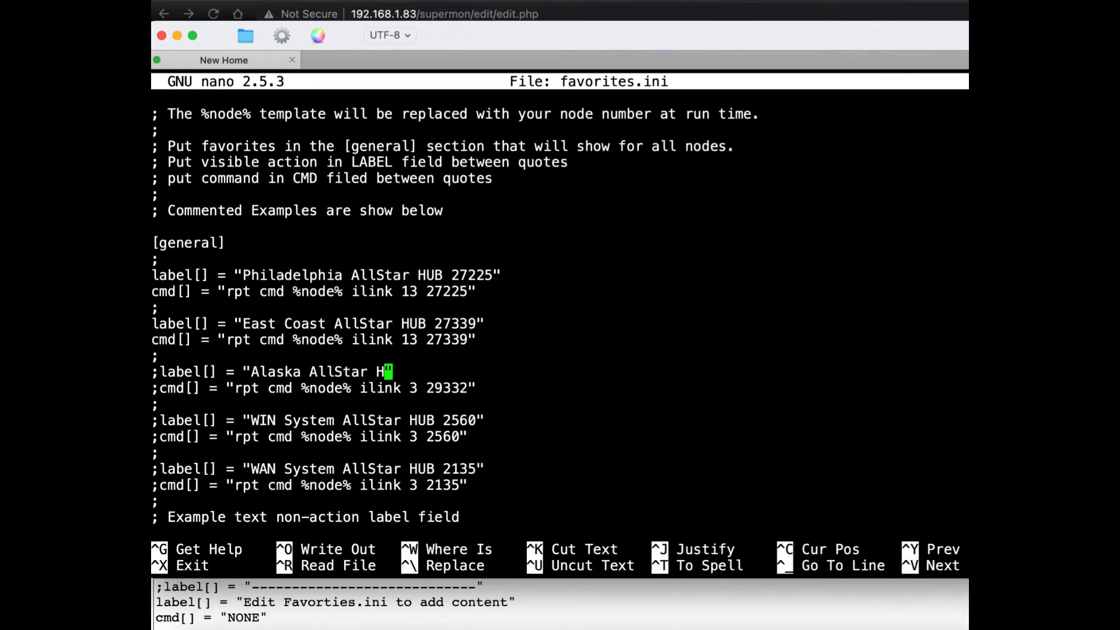
pyautogui.press('BackSpace')
pyautogui.press('BackSpace')
pyautogui.press('BackSpace')
pyautogui.press('BackSpace')
pyautogui.press('BackSpace')
pyautogui.press('BackSpace')
pyautogui.press('BackSpace')
pyautogui.press('BackSpace')
pyautogui.press('BackSpace')
pyautogui.press('BackSpace')
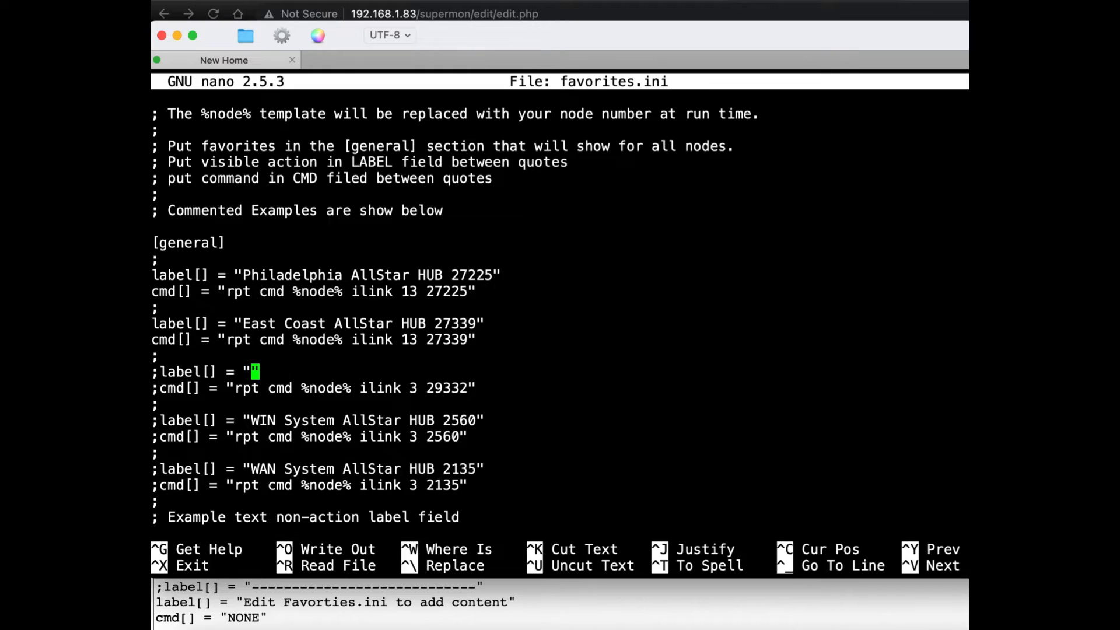
pyautogui.write('KD5FMU Repeater')
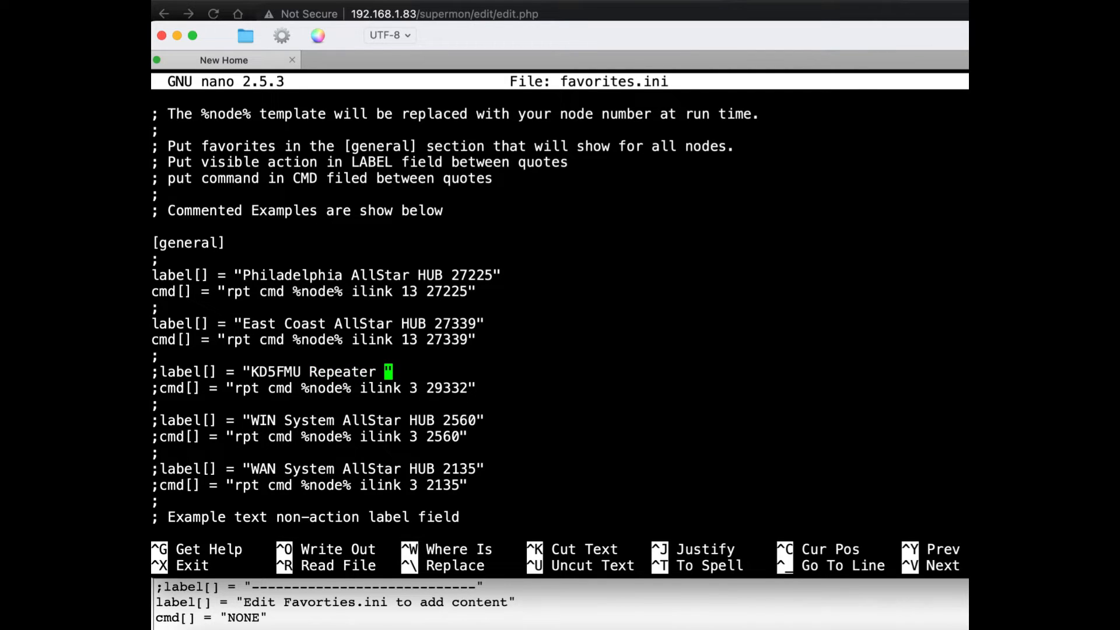
pyautogui.write(' 57788')
# Step: Set the node number in the KD5FMU Repeater entry's cmd line to 57788
pyautogui.press('Down')
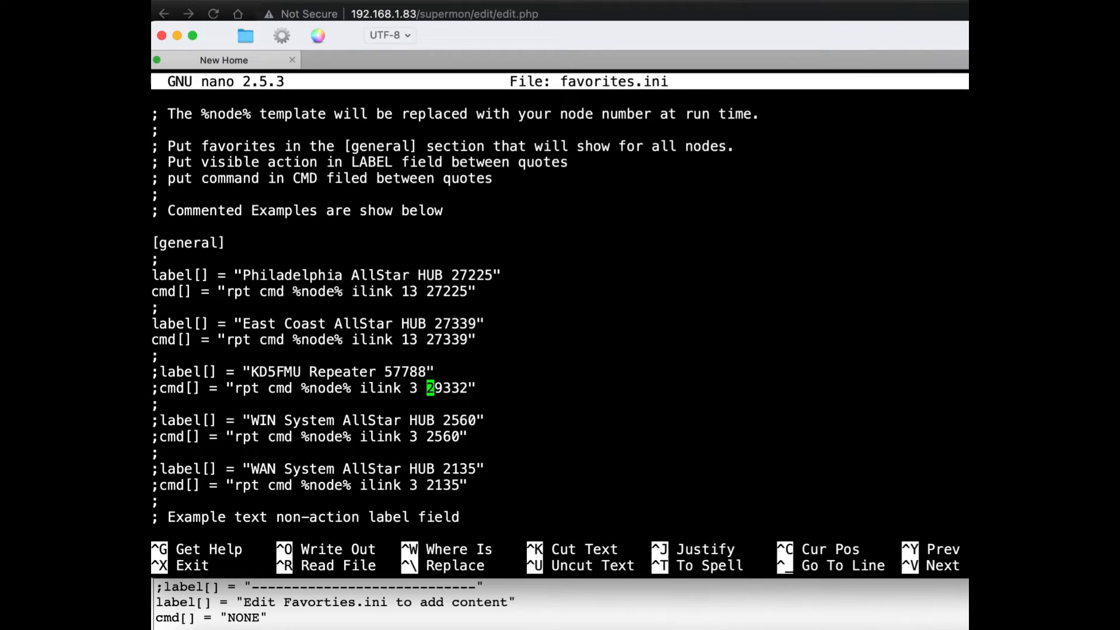
pyautogui.press('Right')
pyautogui.press('Right')
pyautogui.press('Right')
pyautogui.press('Right')
pyautogui.press('Right')
pyautogui.press('BackSpace')
pyautogui.press('BackSpace')
pyautogui.press('BackSpace')
pyautogui.press('BackSpace')
pyautogui.press('BackSpace')
pyautogui.write('5788')
pyautogui.press('BackSpace')
pyautogui.press('BackSpace')
pyautogui.write('788')
# Step: Uncomment the label and cmd lines of the KD5FMU Repeater entry
pyautogui.press('Left')
pyautogui.press('Left')
pyautogui.press('Left')
pyautogui.press('Left')
pyautogui.press('Left')
pyautogui.press('Left')
pyautogui.press('Left')
pyautogui.press('Left')
pyautogui.press('Left')
pyautogui.press('Left')
pyautogui.press('Left')
pyautogui.press('Left')
pyautogui.press('Left')
pyautogui.press('Left')
pyautogui.press('Left')
pyautogui.press('Left')
pyautogui.press('Left')
pyautogui.press('Left')
pyautogui.press('Left')
pyautogui.press('Left')
pyautogui.press('Left')
pyautogui.press('Left')
pyautogui.press('Left')
pyautogui.press('Left')
pyautogui.press('Left')
pyautogui.press('Left')
pyautogui.press('Left')
pyautogui.press('Left')
pyautogui.press('Left')
pyautogui.press('Left')
pyautogui.press('Left')
pyautogui.press('Left')
pyautogui.press('Left')
pyautogui.press('Left')
pyautogui.press('Left')
pyautogui.press('Left')
pyautogui.press('Left')
pyautogui.press('Up')
pyautogui.press('BackSpace')
pyautogui.press('Down')
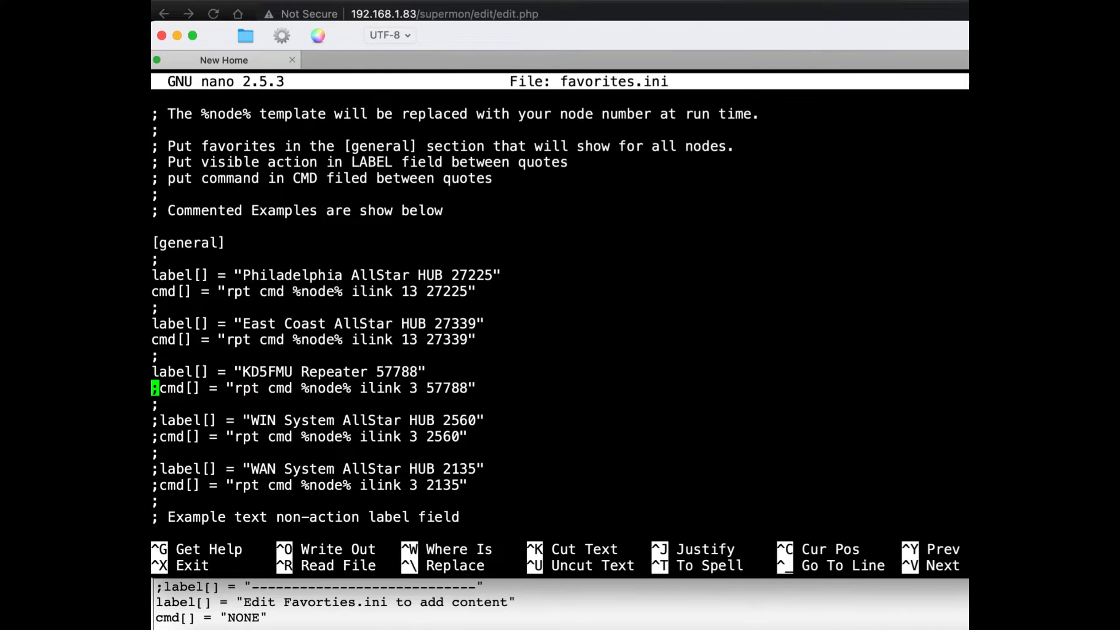
pyautogui.press('BackSpace')
pyautogui.press('Return')
pyautogui.press('Right')
pyautogui.press('BackSpace')
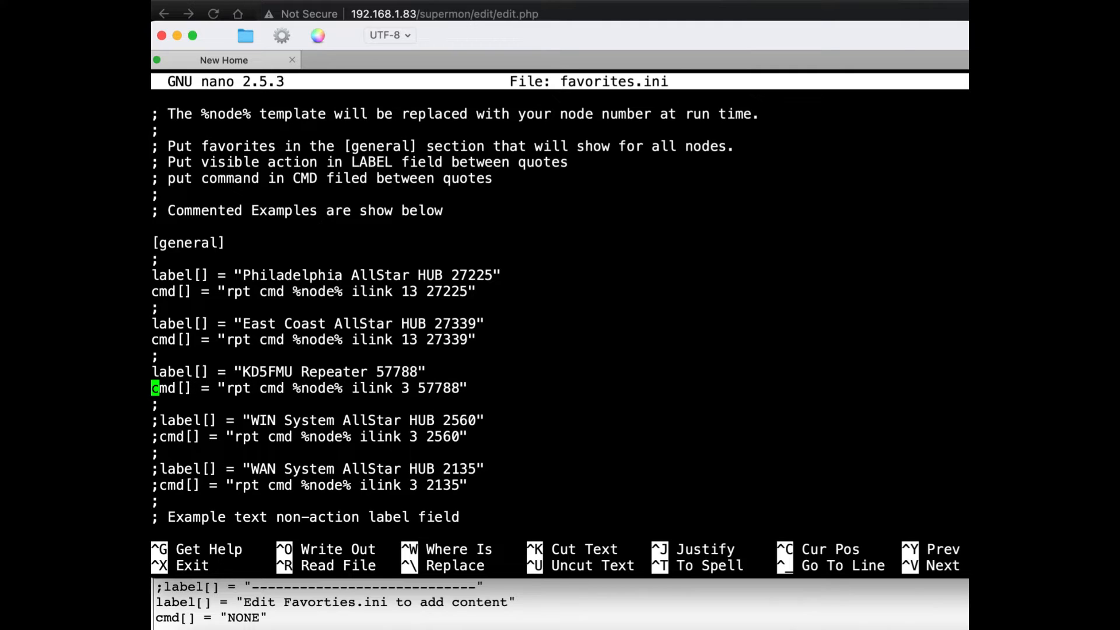
# Step: Replace the label text of the WIN System AllStar HUB entry with "Boredom Breaker NET 49562"
pyautogui.press('Down')
pyautogui.press('Down')
pyautogui.press('Down')
pyautogui.press('Up')
pyautogui.press('Right')
pyautogui.press('Right')
pyautogui.press('Right')
pyautogui.press('Right')
pyautogui.press('Right')
pyautogui.press('Right')
pyautogui.press('Right')
pyautogui.press('Right')
pyautogui.press('Right')
pyautogui.press('Right')
pyautogui.press('Right')
pyautogui.press('Right')
pyautogui.press('Right')
pyautogui.press('Right')
pyautogui.press('Right')
pyautogui.press('Right')
pyautogui.press('Right')
pyautogui.press('Right')
pyautogui.press('Right')
pyautogui.press('Right')
pyautogui.press('Right')
pyautogui.press('Right')
pyautogui.press('Right')
pyautogui.press('Right')
pyautogui.press('Right')
pyautogui.press('Right')
pyautogui.press('Right')
pyautogui.press('Right')
pyautogui.press('Right')
pyautogui.press('Right')
pyautogui.press('Right')
pyautogui.press('Right')
pyautogui.press('Right')
pyautogui.press('Right')
pyautogui.press('Right')
pyautogui.press('Right')
pyautogui.press('Right')
pyautogui.press('Right')
pyautogui.press('Right')
pyautogui.press('BackSpace')
pyautogui.press('BackSpace')
pyautogui.press('BackSpace')
pyautogui.press('BackSpace')
pyautogui.press('BackSpace')
pyautogui.press('BackSpace')
pyautogui.press('BackSpace')
pyautogui.press('BackSpace')
pyautogui.press('BackSpace')
pyautogui.press('BackSpace')
pyautogui.press('BackSpace')
pyautogui.press('BackSpace')
pyautogui.press('BackSpace')
pyautogui.press('BackSpace')
pyautogui.press('BackSpace')
pyautogui.press('BackSpace')
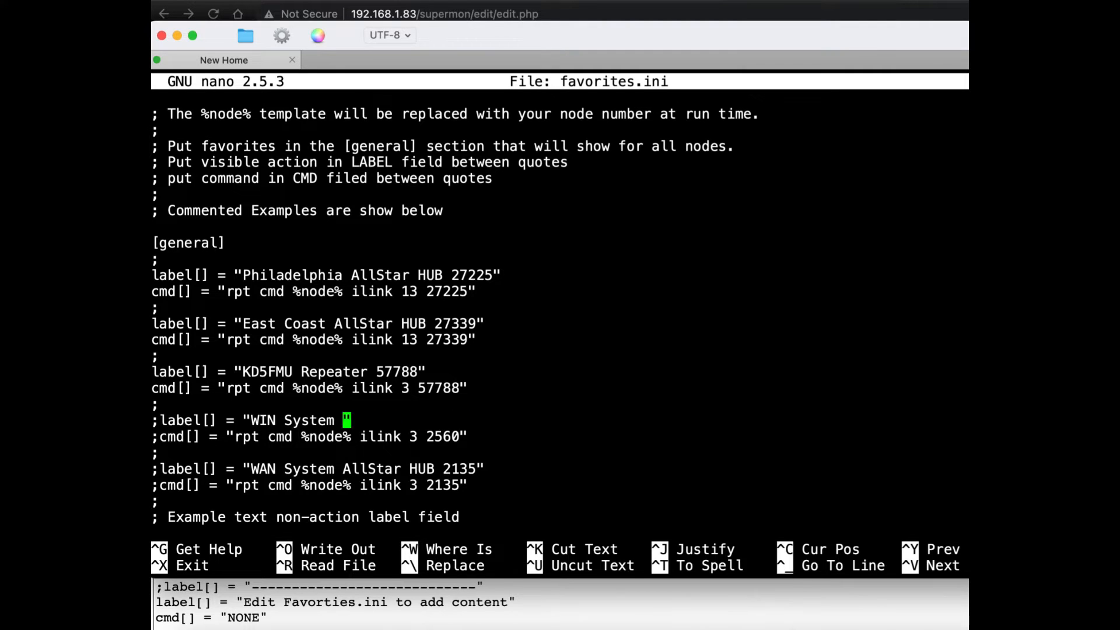
pyautogui.press('BackSpace')
pyautogui.press('BackSpace')
pyautogui.press('BackSpace')
pyautogui.press('BackSpace')
pyautogui.press('BackSpace')
pyautogui.press('BackSpace')
pyautogui.press('BackSpace')
pyautogui.press('BackSpace')
pyautogui.press('BackSpace')
pyautogui.press('BackSpace')
pyautogui.press('BackSpace')
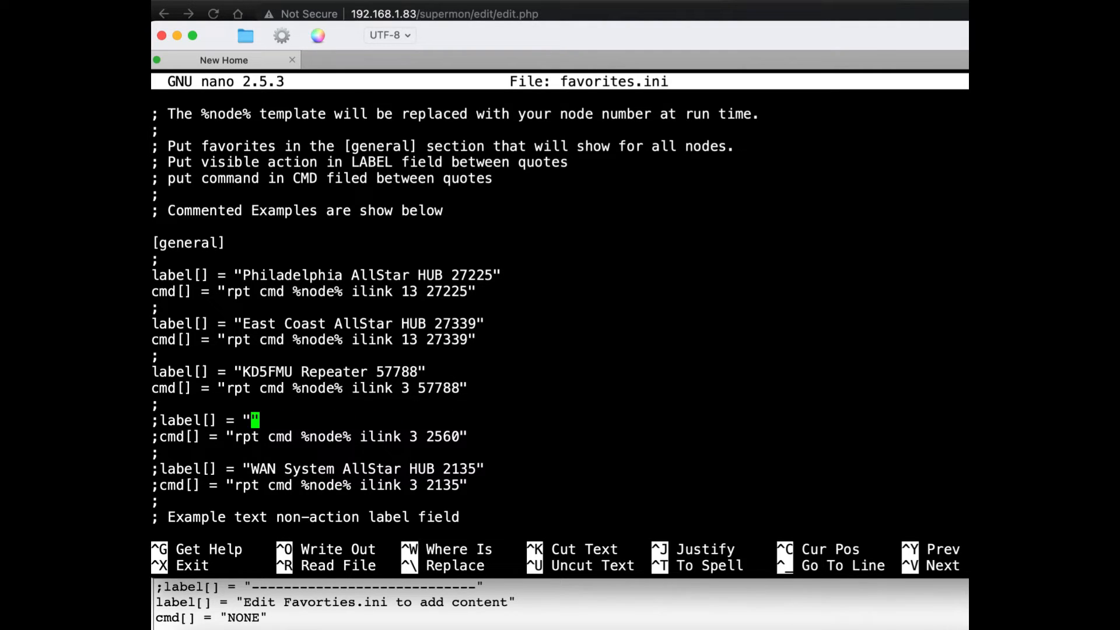
pyautogui.write('Boredom Breaker ')
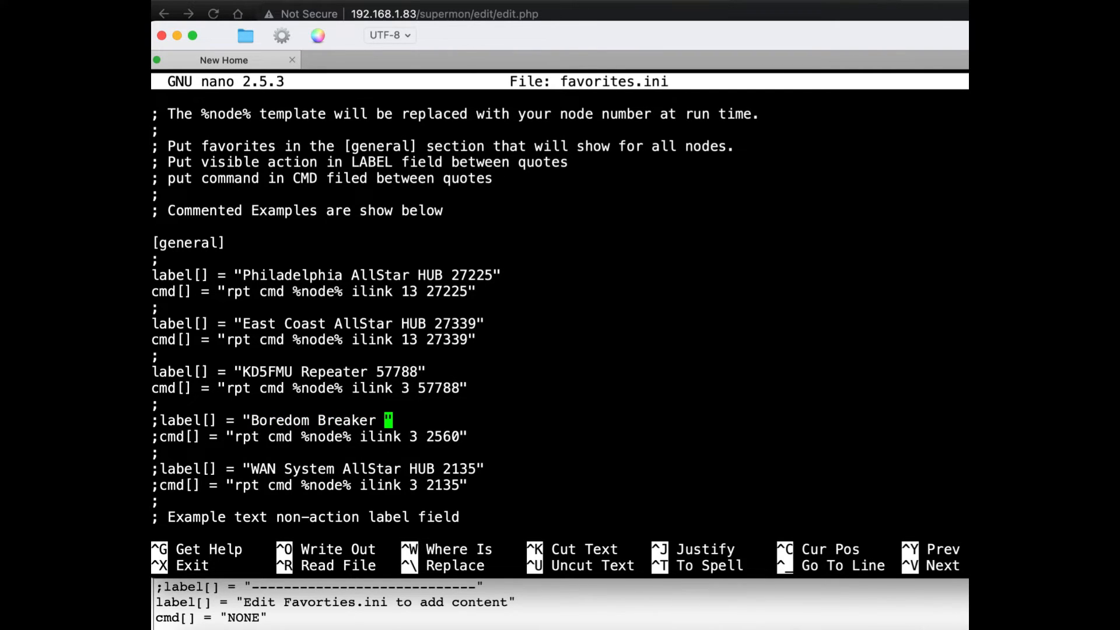
pyautogui.write('NET')
pyautogui.write('49562')
pyautogui.press('Down')
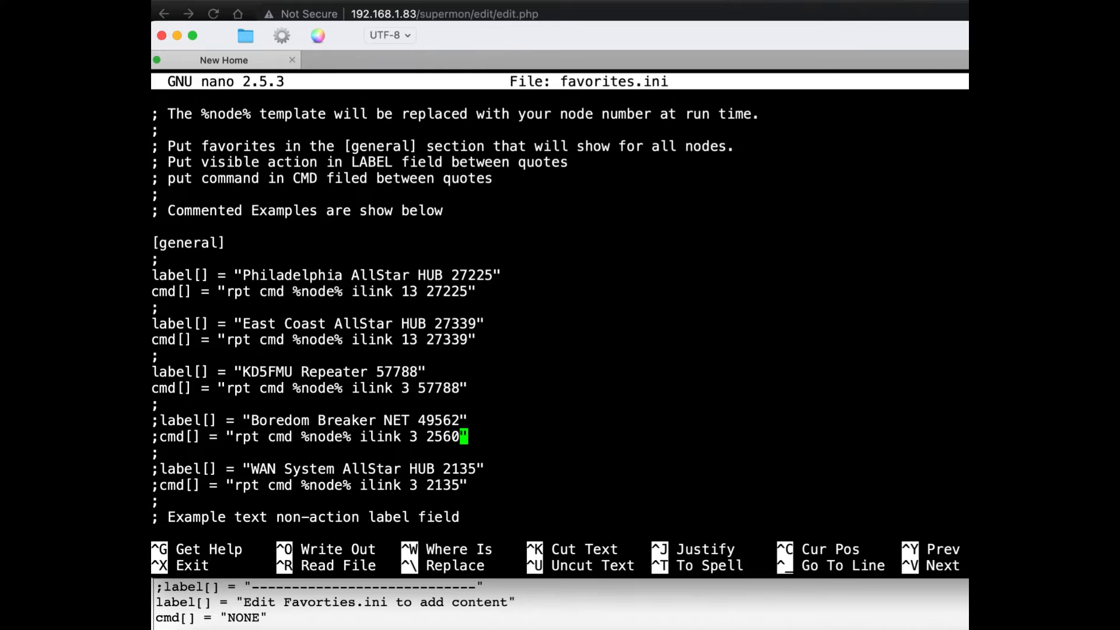
# Step: Set the node number in the Boredom Breaker NET entry's cmd line to 49562
pyautogui.press('BackSpace')
pyautogui.press('BackSpace')
pyautogui.press('BackSpace')
pyautogui.press('BackSpace')
pyautogui.write('49562')
# Step: Uncomment the cmd and label lines of the Boredom Breaker NET entry
pyautogui.press('Left')
pyautogui.press('Left')
pyautogui.press('Left')
pyautogui.press('Left')
pyautogui.press('Left')
pyautogui.press('Left')
pyautogui.press('Left')
pyautogui.press('Left')
pyautogui.press('Left')
pyautogui.press('Left')
pyautogui.press('Left')
pyautogui.press('Left')
pyautogui.press('Left')
pyautogui.press('Left')
pyautogui.press('Left')
pyautogui.press('Left')
pyautogui.press('Left')
pyautogui.press('Left')
pyautogui.press('Left')
pyautogui.press('Left')
pyautogui.press('Left')
pyautogui.press('Left')
pyautogui.press('Left')
pyautogui.press('Left')
pyautogui.press('Left')
pyautogui.press('Left')
pyautogui.press('Left')
pyautogui.press('Left')
pyautogui.press('Left')
pyautogui.press('Left')
pyautogui.press('Left')
pyautogui.press('Left')
pyautogui.press('Left')
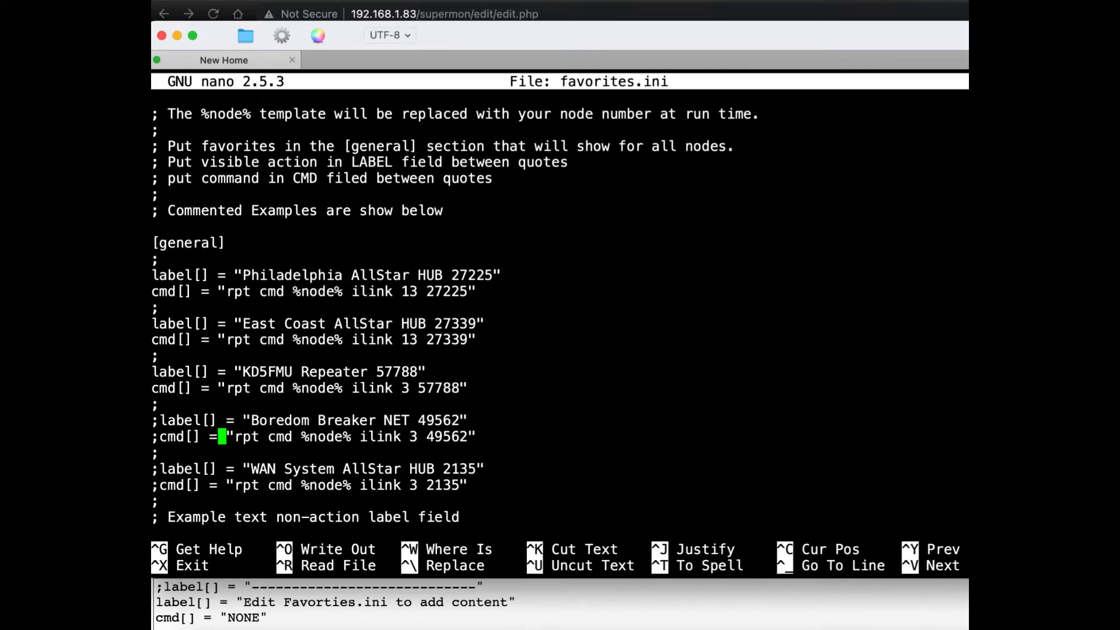
pyautogui.press('Left')
pyautogui.press('Left')
pyautogui.press('Left')
pyautogui.press('Left')
pyautogui.press('BackSpace')
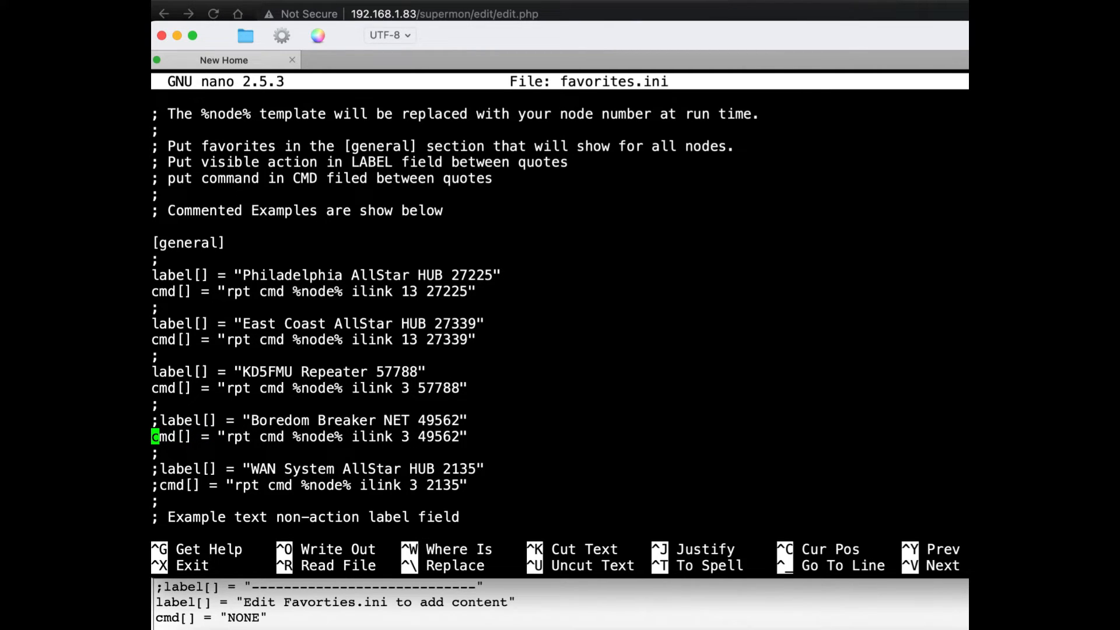
pyautogui.press('Up')
pyautogui.press('Right')
pyautogui.press('BackSpace')
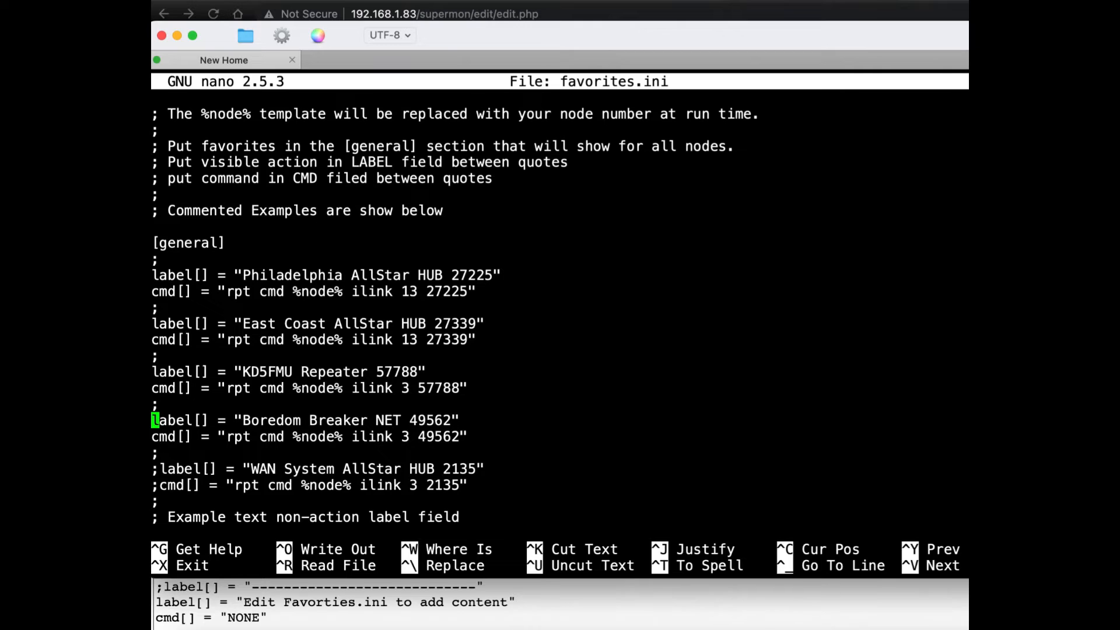
# Step: Examine the remaining example entries further down favorites.ini, from the WAN System hub to the IRLP examples
pyautogui.press('Down')
pyautogui.press('Down')
pyautogui.press('Down')
pyautogui.press('Down')
pyautogui.press('Down')
pyautogui.press('Down')
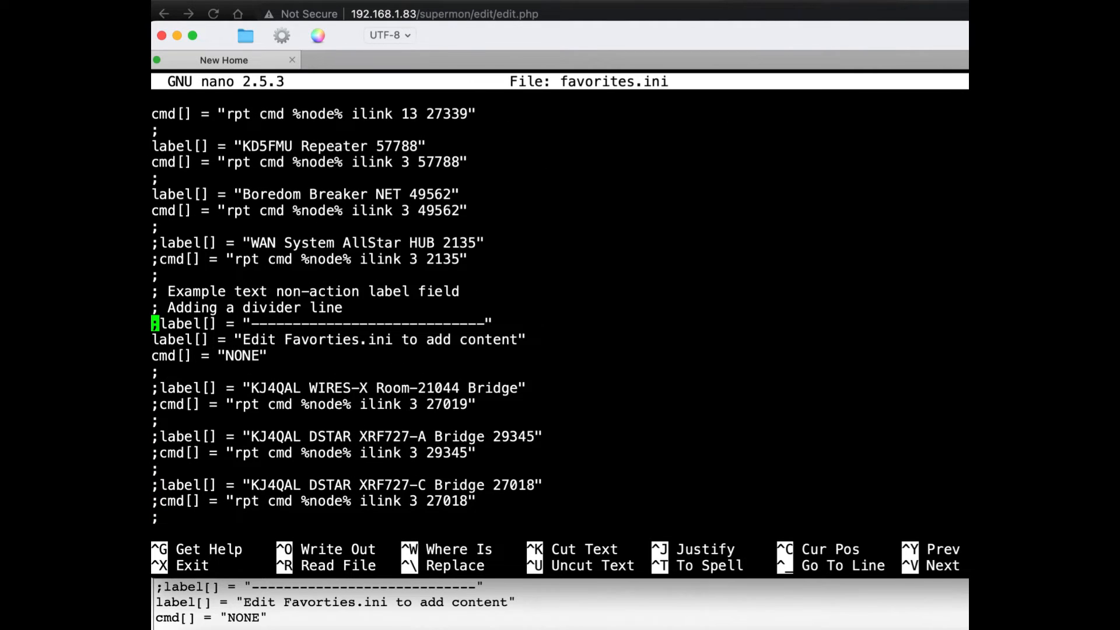
pyautogui.press('Down')
pyautogui.press('Down')
pyautogui.press('Down')
pyautogui.press('Down')
pyautogui.press('Down')
pyautogui.press('Down')
pyautogui.press('Down')
pyautogui.press('Down')
pyautogui.press('Down')
pyautogui.press('Down')
pyautogui.press('Down')
pyautogui.press('Down')
pyautogui.press('Down')
pyautogui.press('Down')
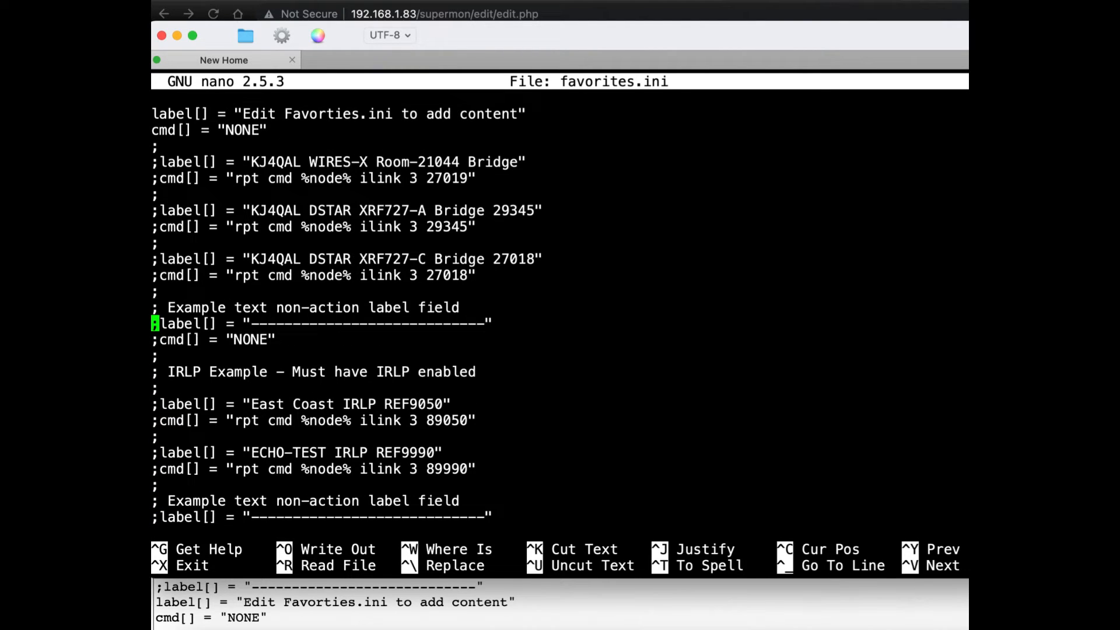
# Step: Save the changes under the same file name, favorites.ini, and leave the editor
pyautogui.hotkey('ctrl', 'x')
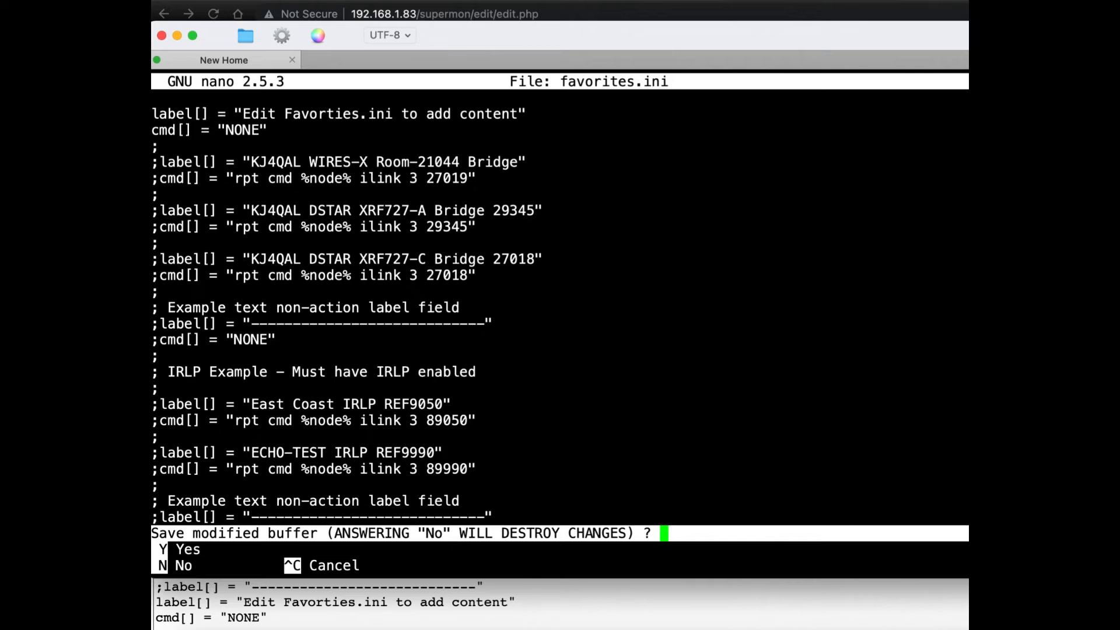
pyautogui.press('y')
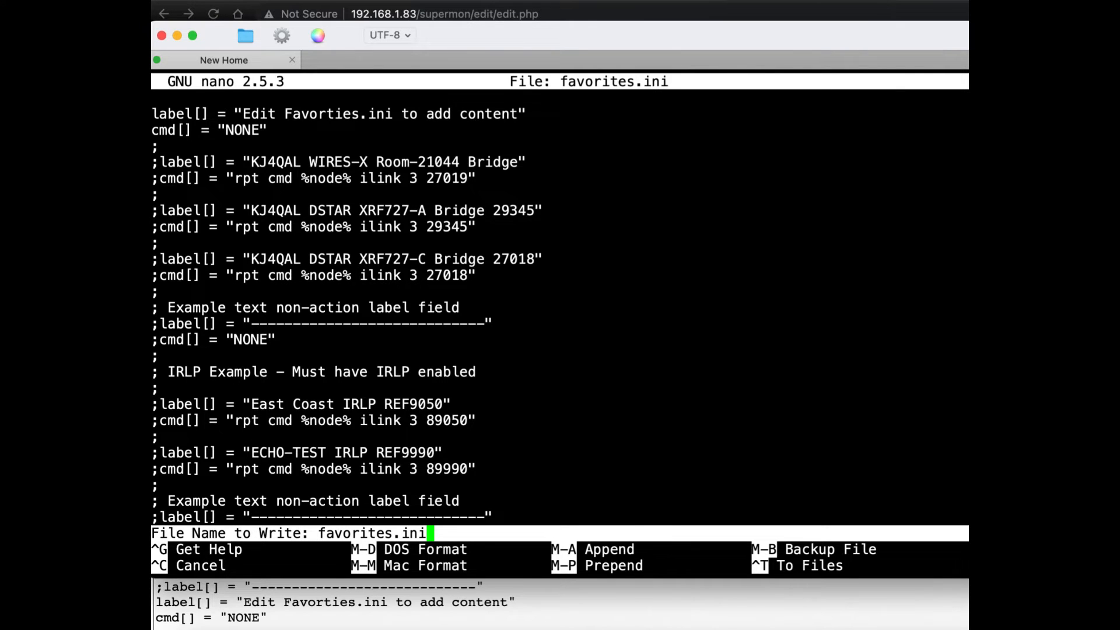
pyautogui.press('Return')
# Step: Exit the node's root shell session and close the terminal window
pyautogui.write('exit')
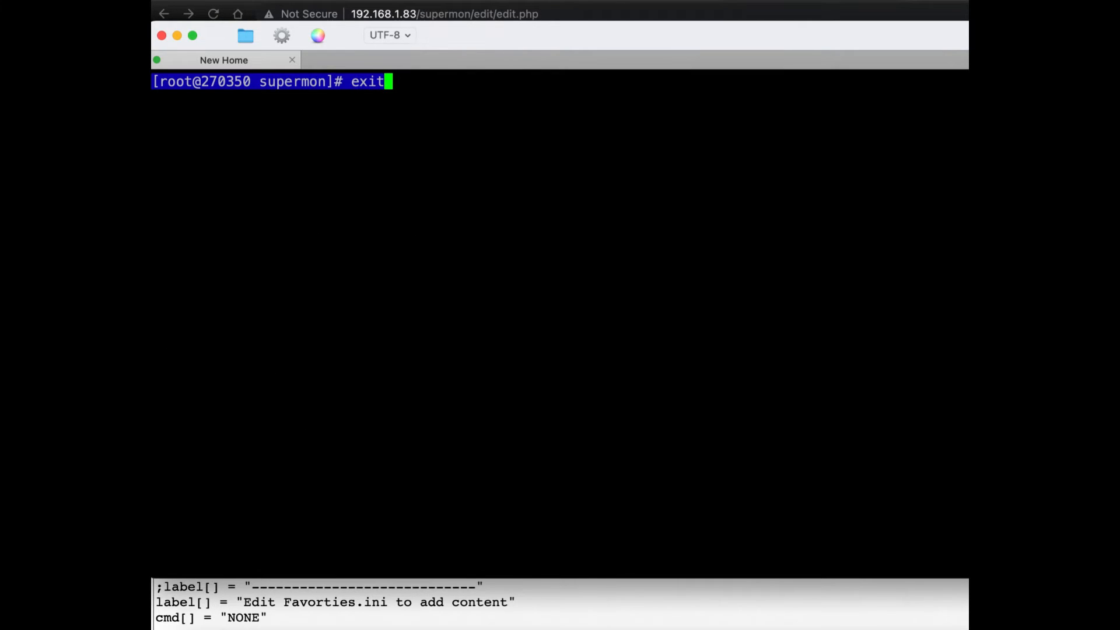
pyautogui.press('Return')
pyautogui.press('Tab')
pyautogui.press('Return')
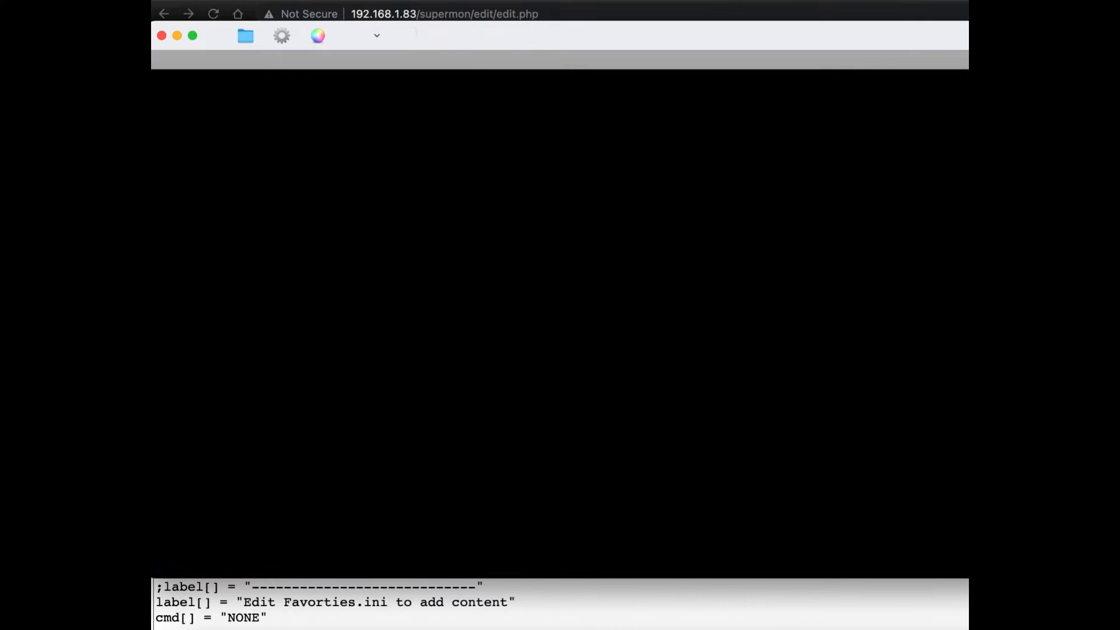
pyautogui.click(162, 36)
# Step: Close Supermon's web configuration editor and reload the node 270350 page
pyautogui.click(233, 140)
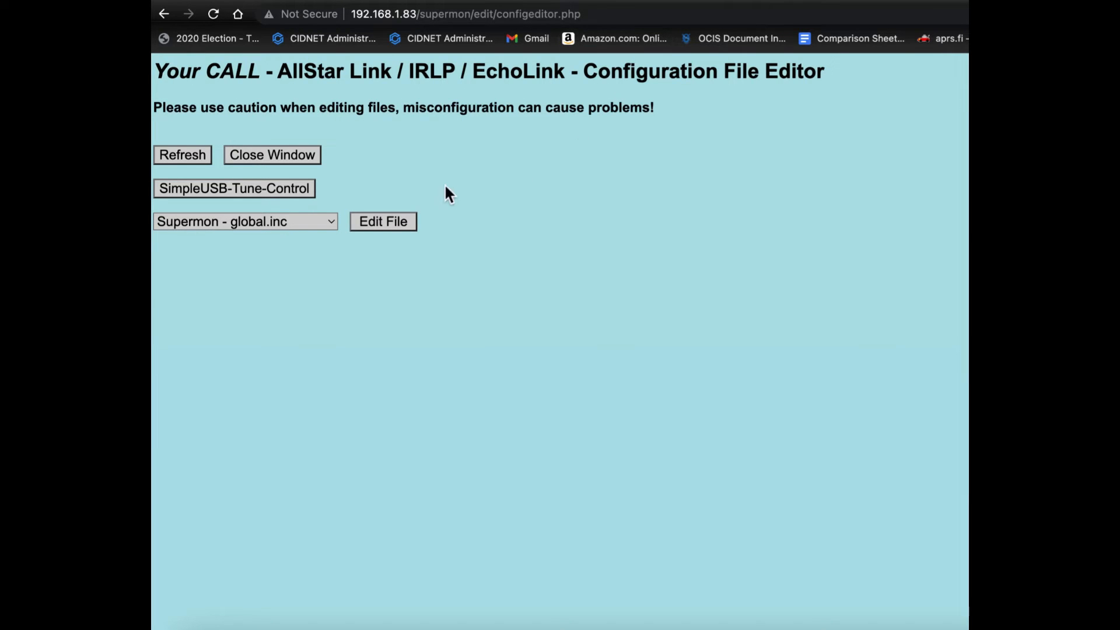
pyautogui.click(287, 156)
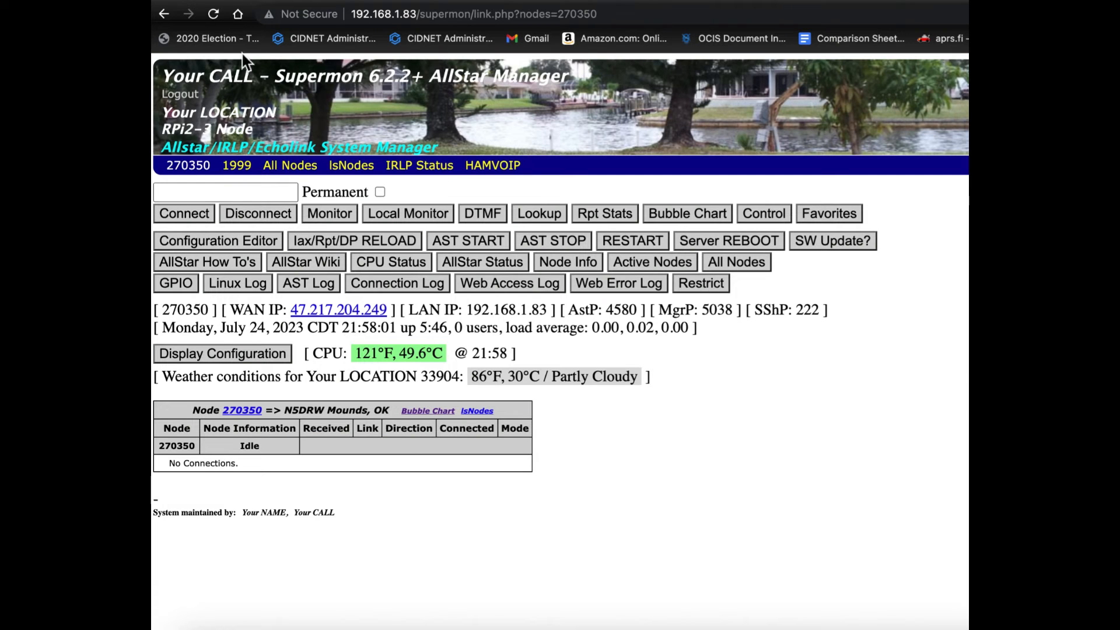
pyautogui.click(213, 17)
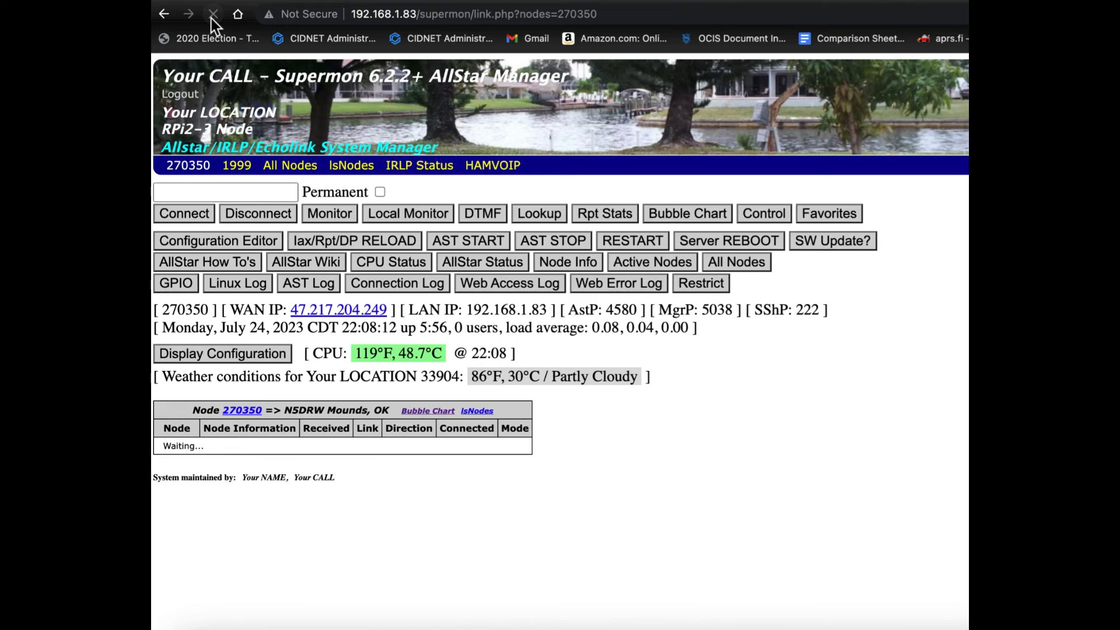
# Step: Connect node 270350 to the KD5FMU Repeater 57788 favorite, and close the Favorites panel
pyautogui.click(807, 220)
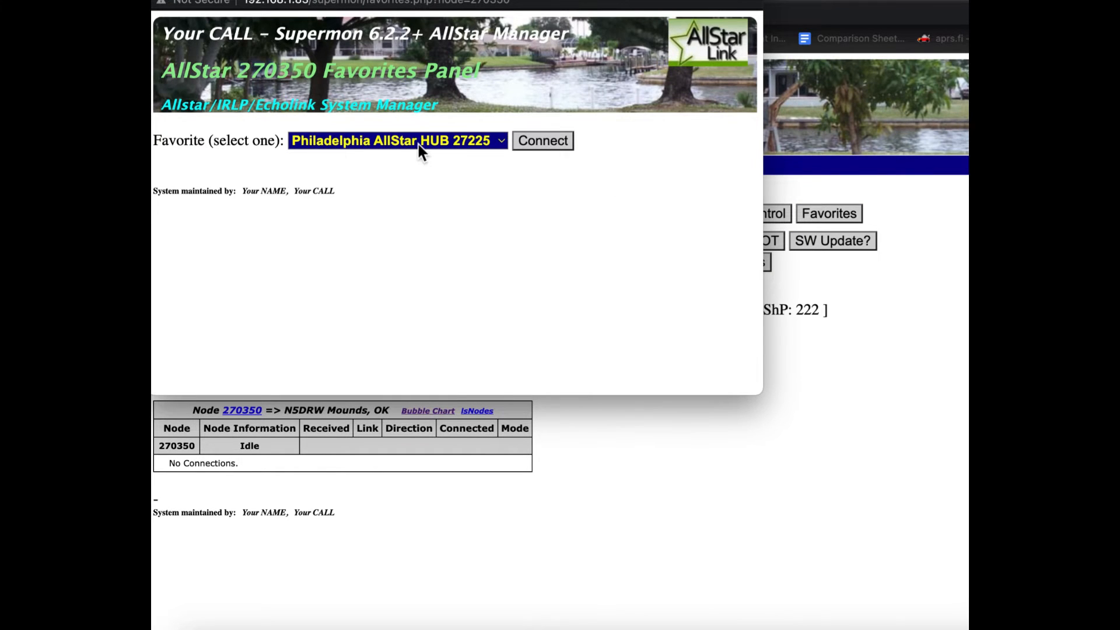
pyautogui.click(490, 142)
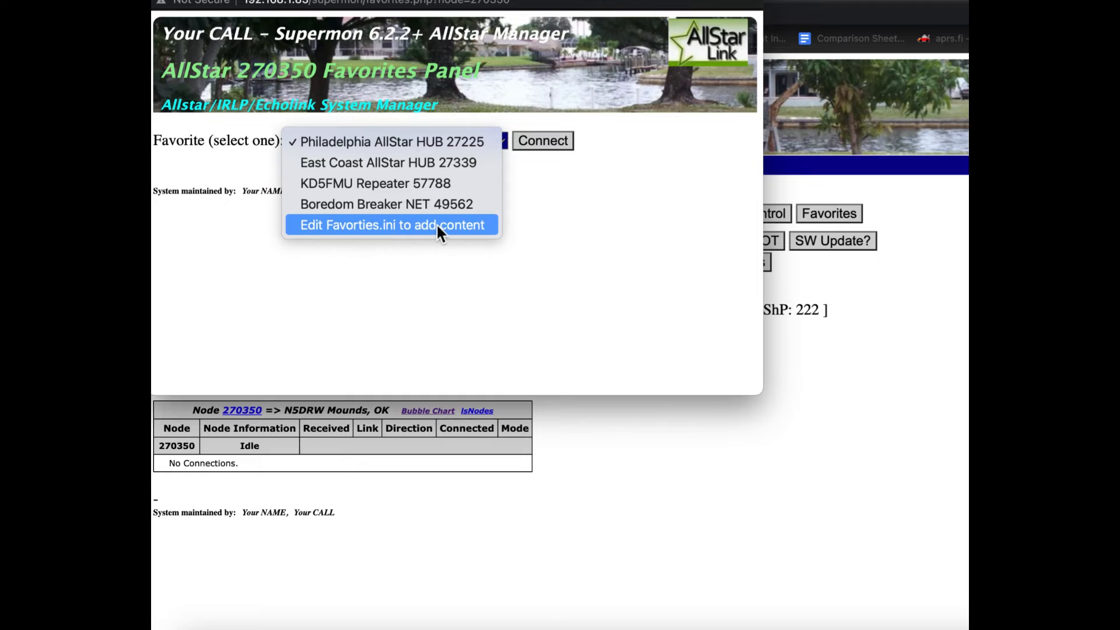
pyautogui.click(384, 183)
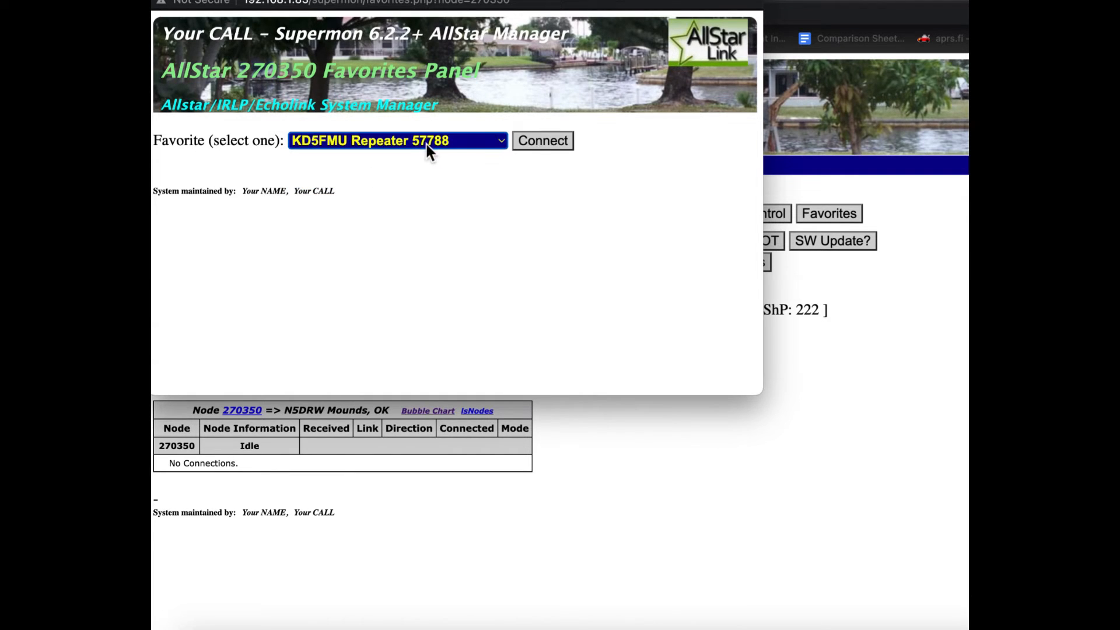
pyautogui.click(534, 142)
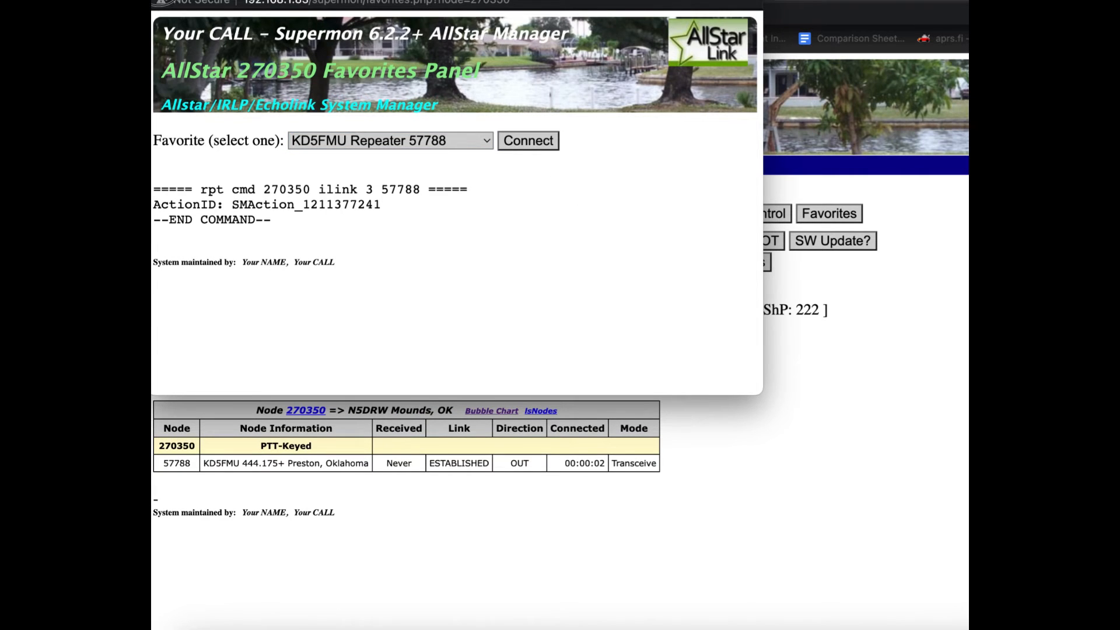
pyautogui.click(155, 0)
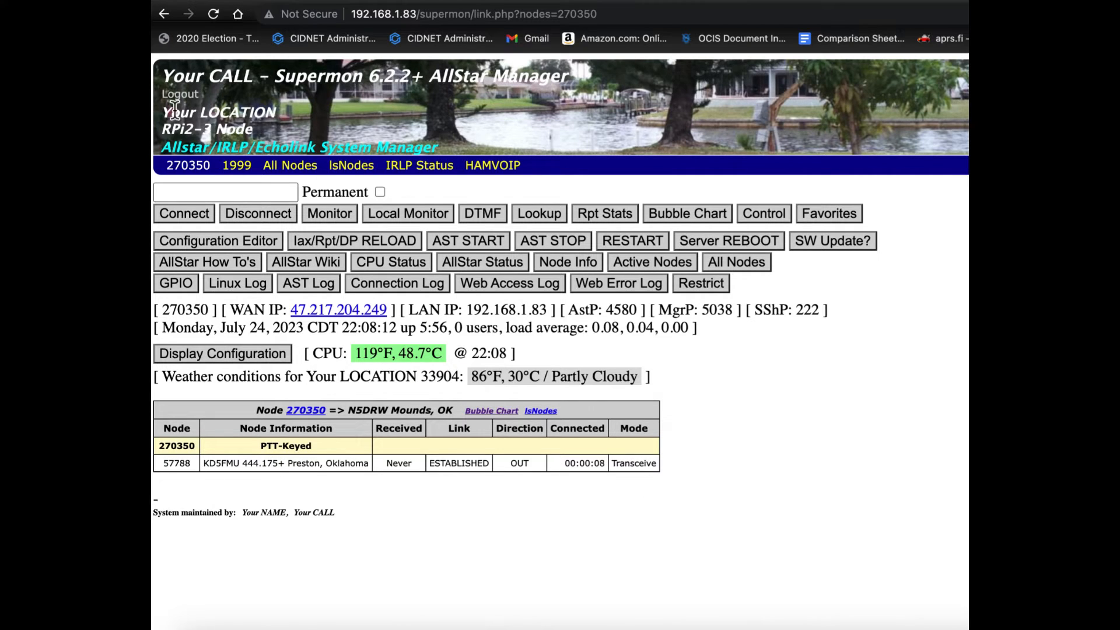
# Step: Disconnect node 57788 from node 270350 and confirm the disconnection
pyautogui.click(182, 466)
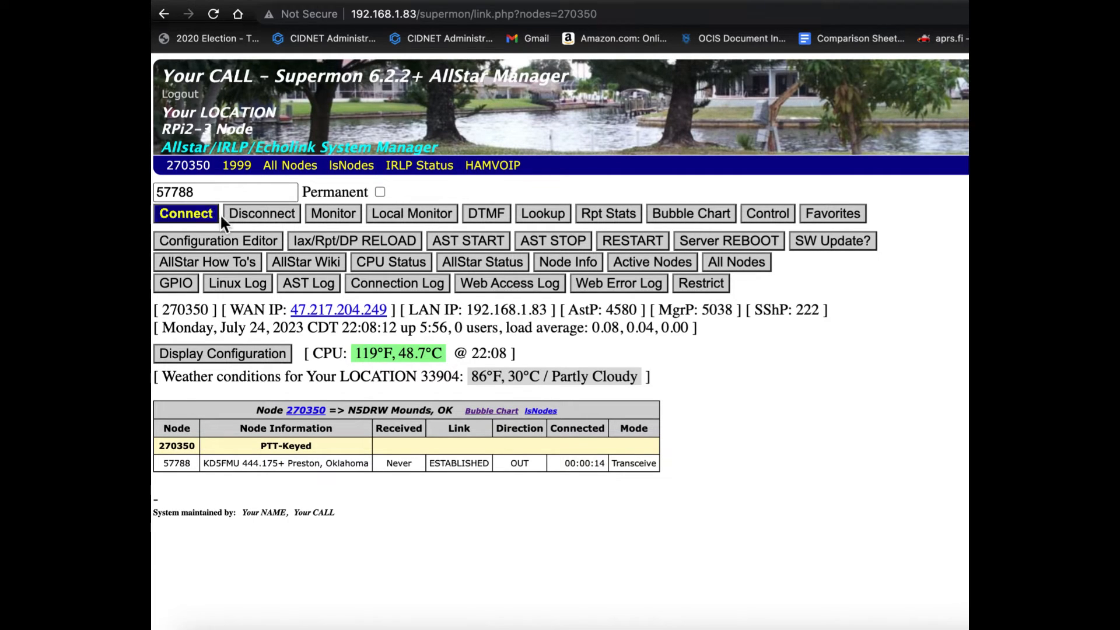
pyautogui.click(236, 217)
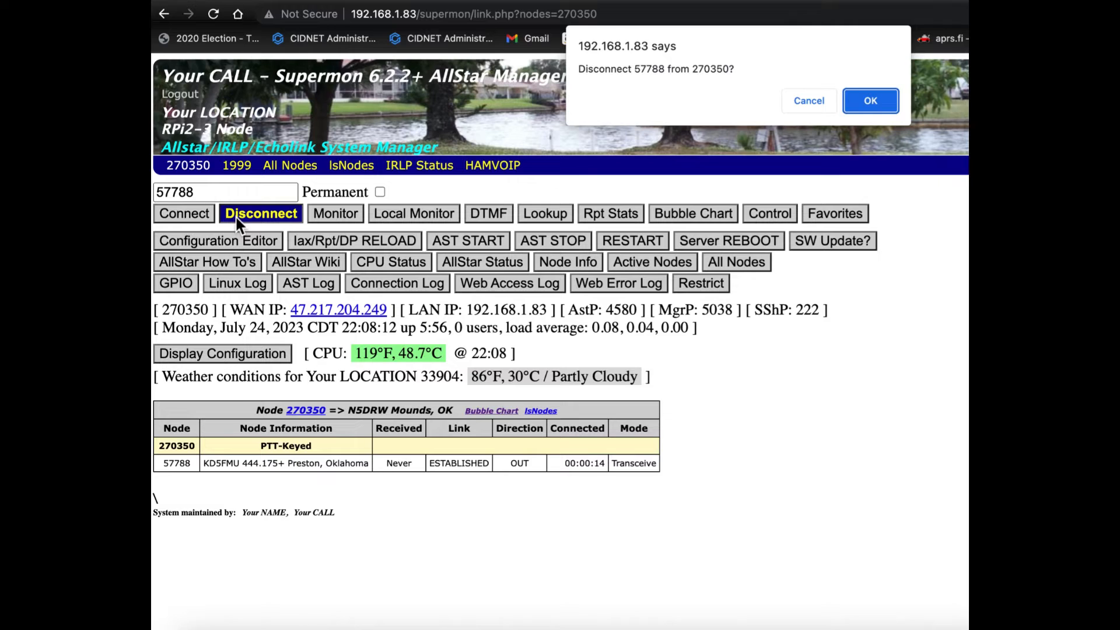
pyautogui.click(877, 102)
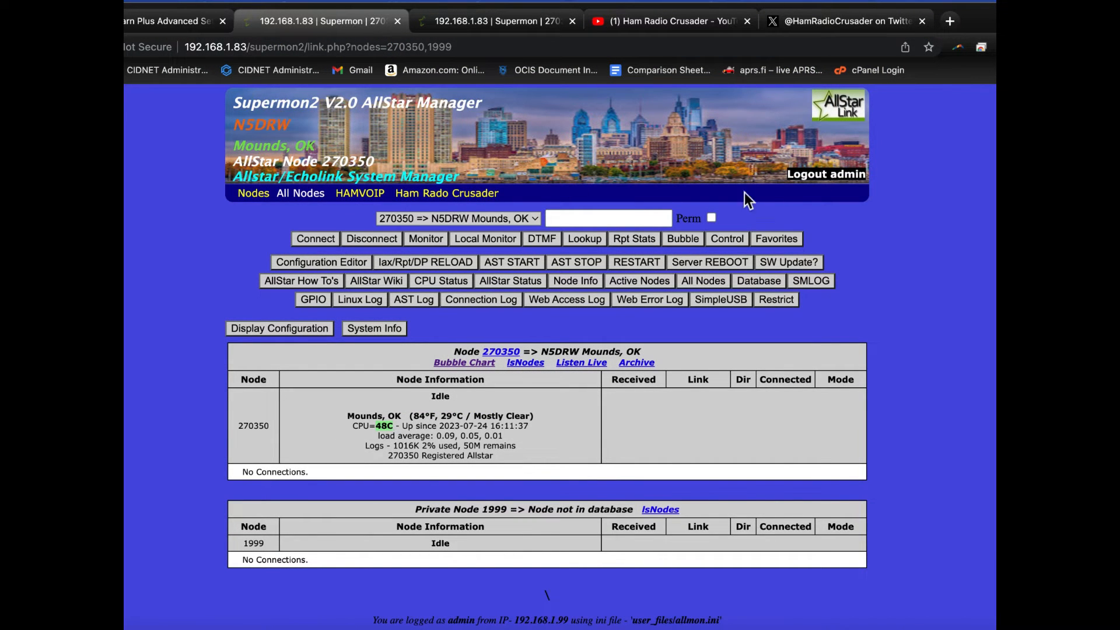
# Step: Review the available favorites in Supermon2's Favorites panel for node 270350, and close the panel
pyautogui.click(776, 240)
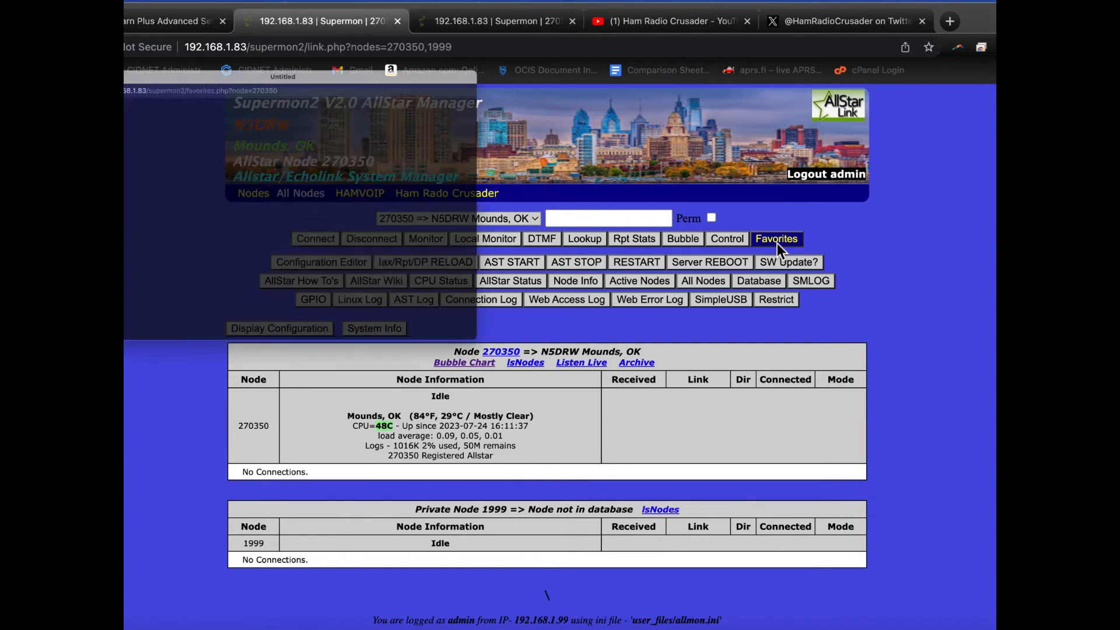
pyautogui.click(331, 225)
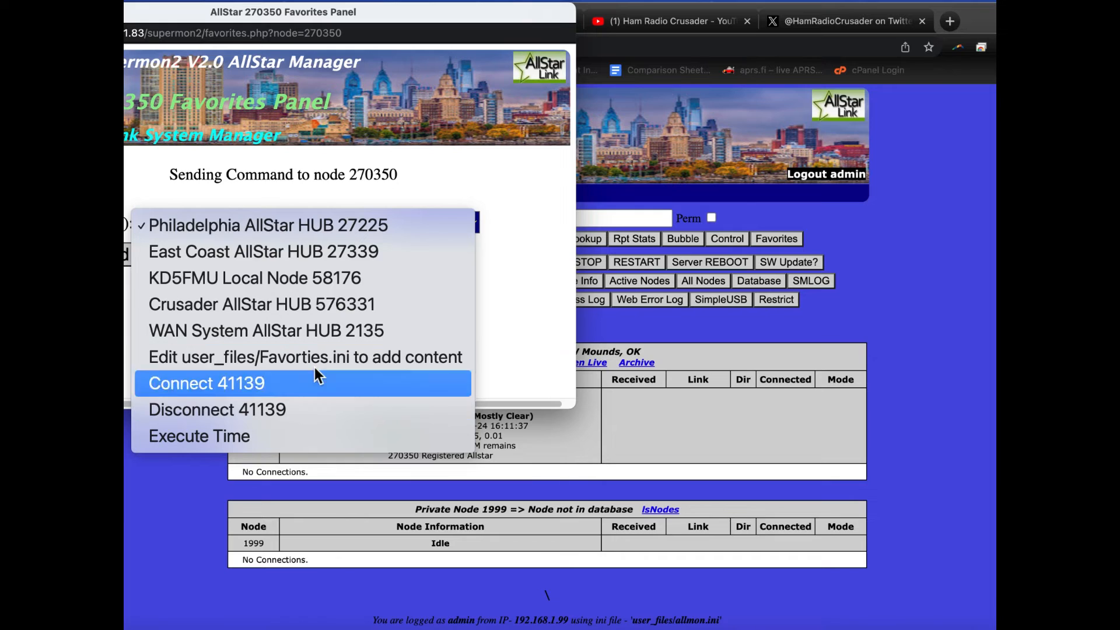
pyautogui.click(348, 16)
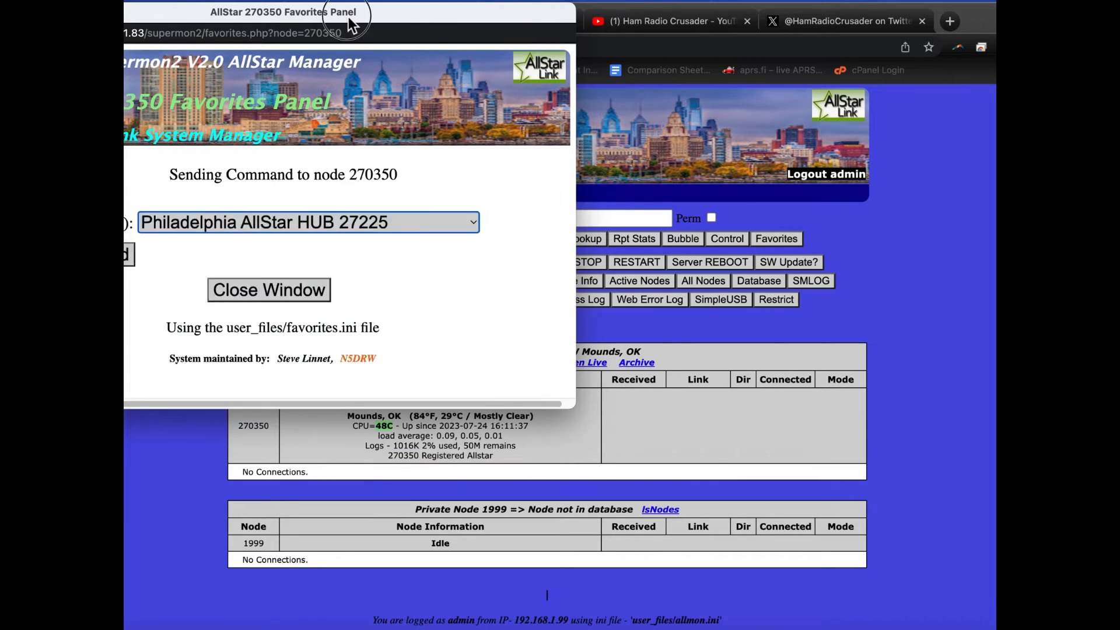
pyautogui.moveTo(348, 16); pyautogui.dragTo(522, 16)
pyautogui.click(383, 221)
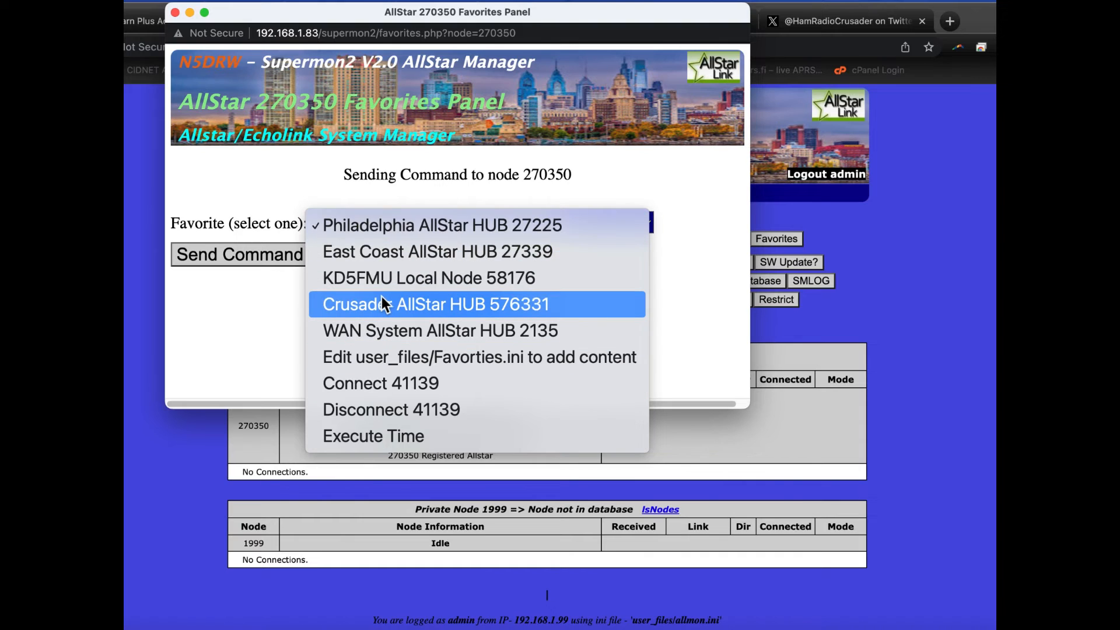
pyautogui.click(286, 325)
pyautogui.click(446, 291)
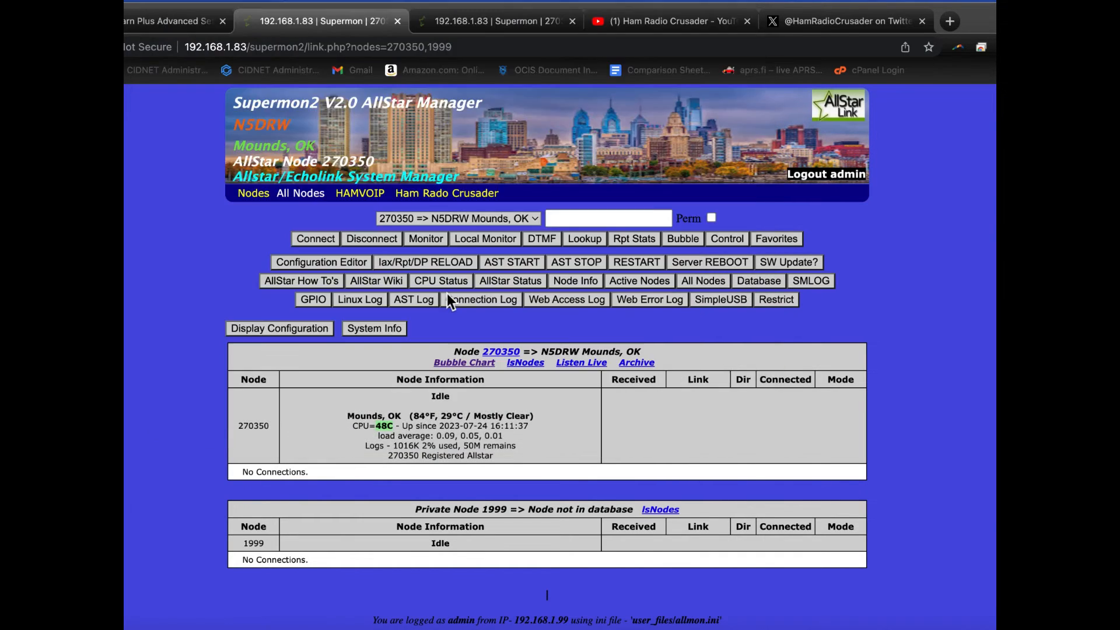
# Step: Open the Supermon2 favorites.ini file for editing in the web configuration editor
pyautogui.click(323, 265)
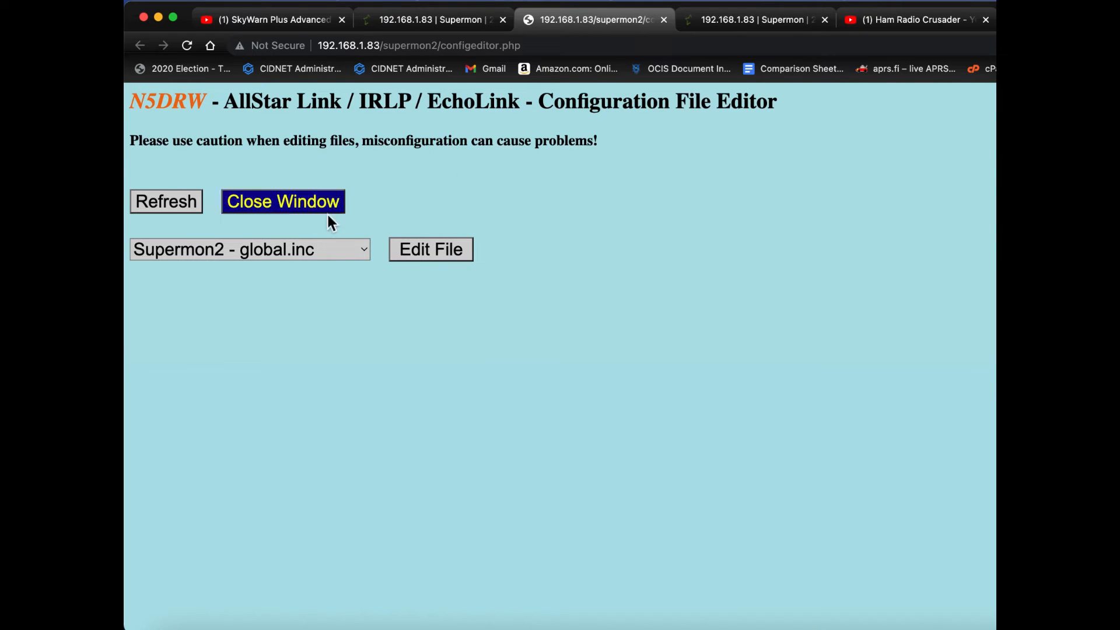
pyautogui.click(269, 248)
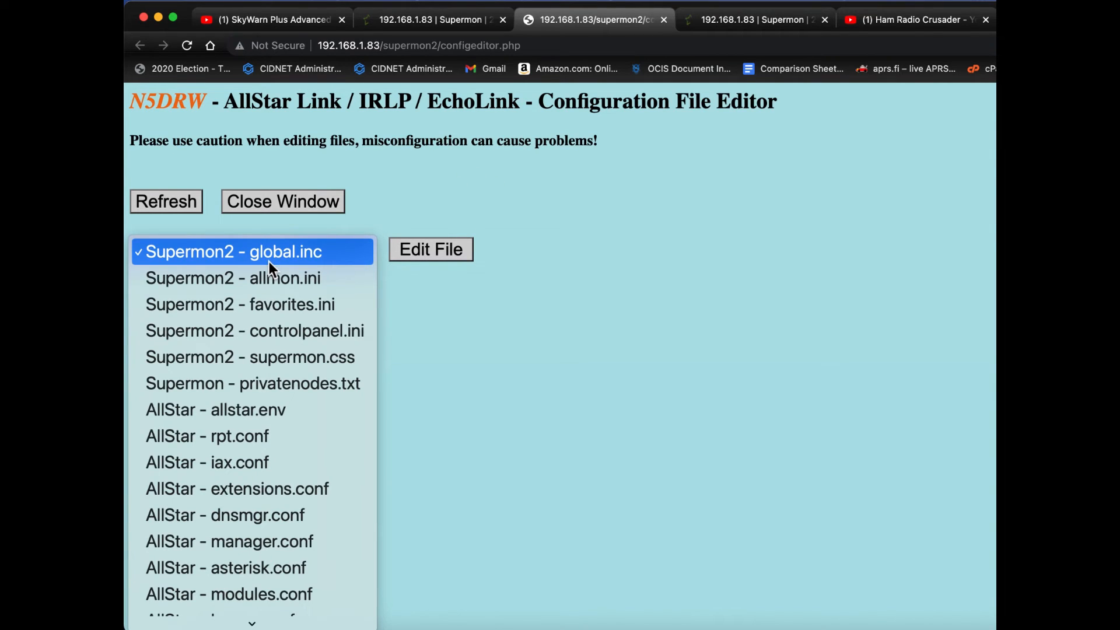
pyautogui.click(272, 307)
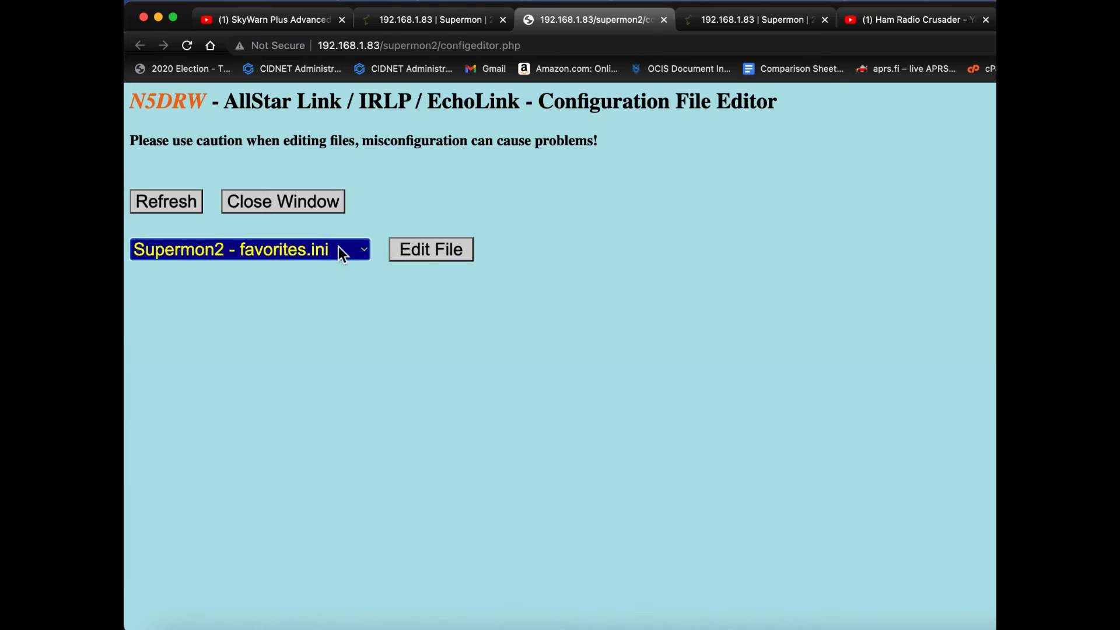
pyautogui.click(428, 250)
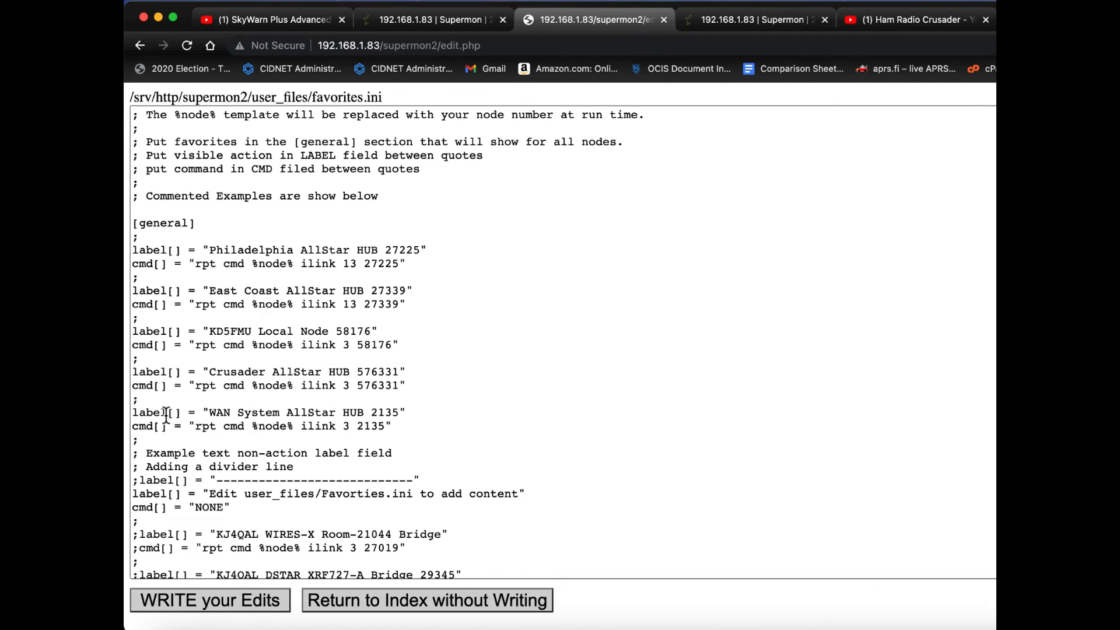
# Step: Replace the label text of the WAN System AllStar HUB entry with "Boredom Breaker Net 49562"
pyautogui.moveTo(210, 412); pyautogui.dragTo(400, 416)
pyautogui.write('Bor')
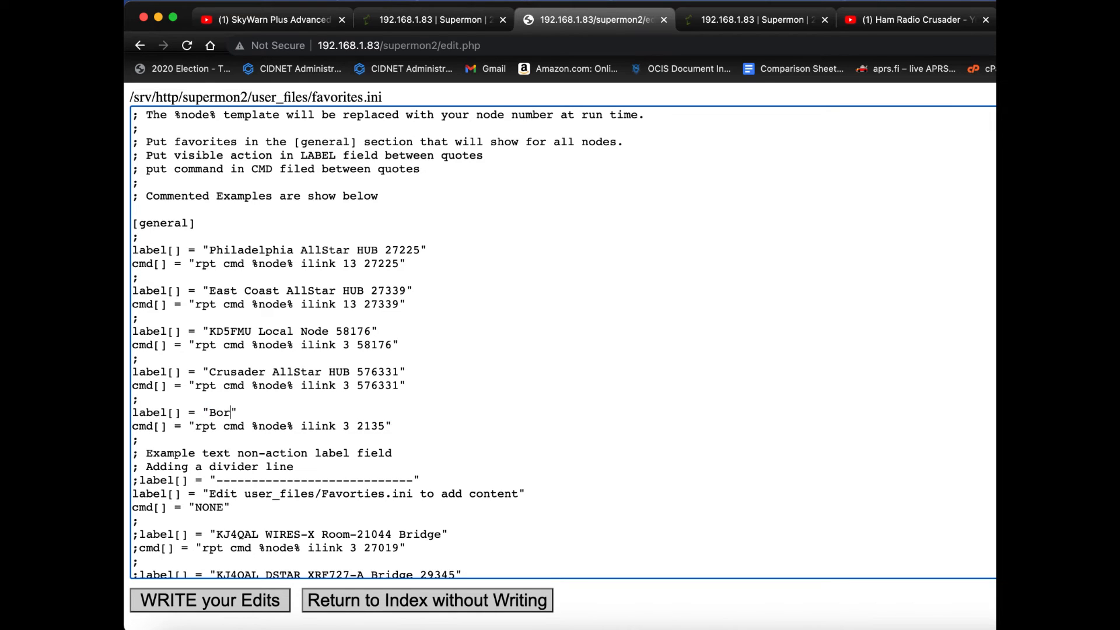
pyautogui.write('edom ')
pyautogui.write('B')
pyautogui.press('BackSpace')
pyautogui.write('Breaker Net ')
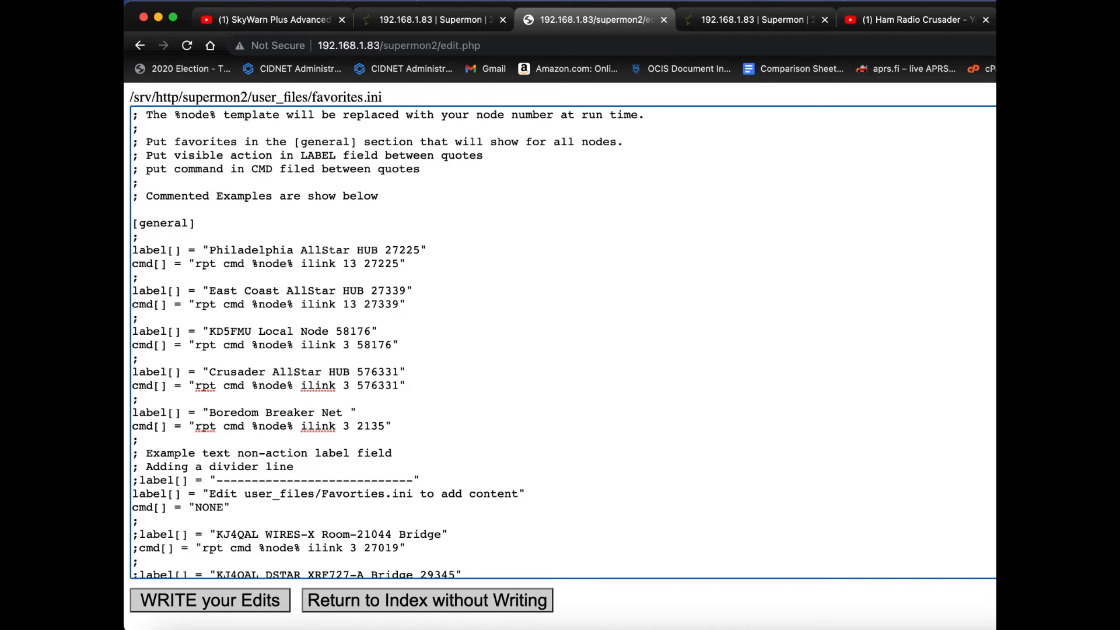
pyautogui.write('496')
pyautogui.write('62')
pyautogui.press('BackSpace')
pyautogui.press('BackSpace')
pyautogui.press('BackSpace')
pyautogui.press('BackSpace')
pyautogui.write('9562')
# Step: Set the node number in the Boredom Breaker Net entry's cmd line to 49562
pyautogui.press('Down')
pyautogui.press('BackSpace')
pyautogui.press('BackSpace')
pyautogui.press('BackSpace')
pyautogui.press('BackSpace')
pyautogui.write('49562')
# Step: Write the edits to Supermon2's favorites.ini and close the configuration editor
pyautogui.click(220, 599)
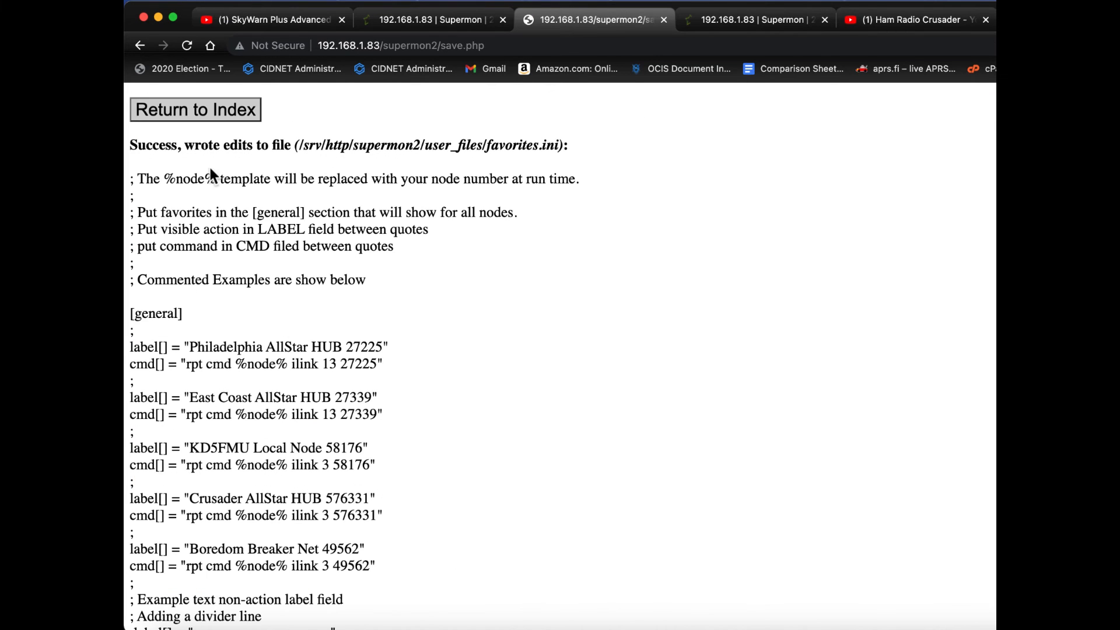
pyautogui.click(198, 110)
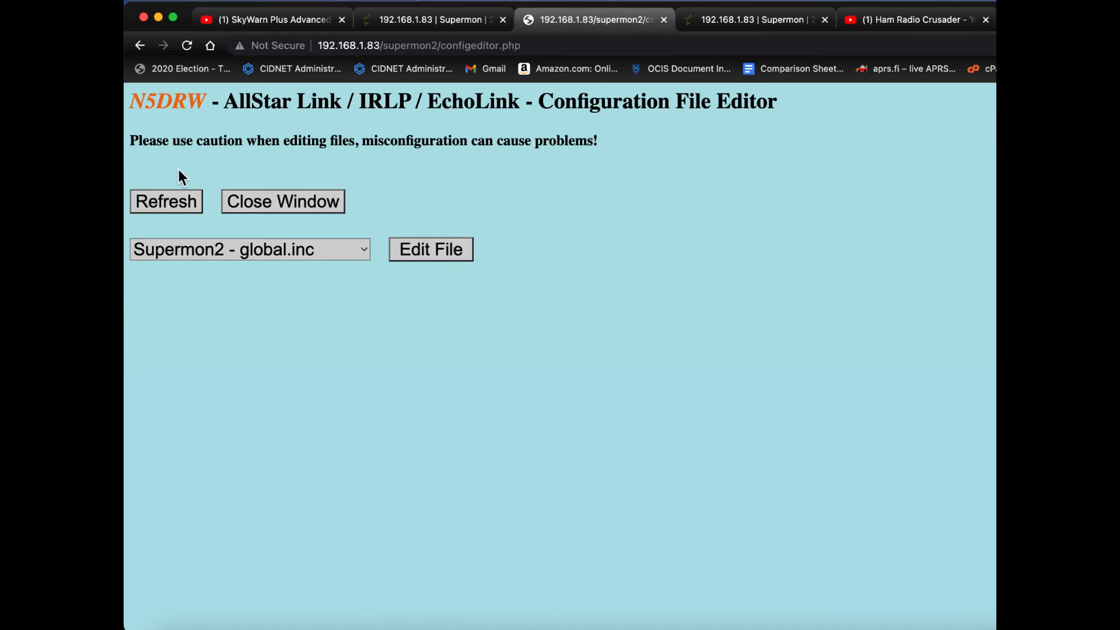
pyautogui.click(252, 205)
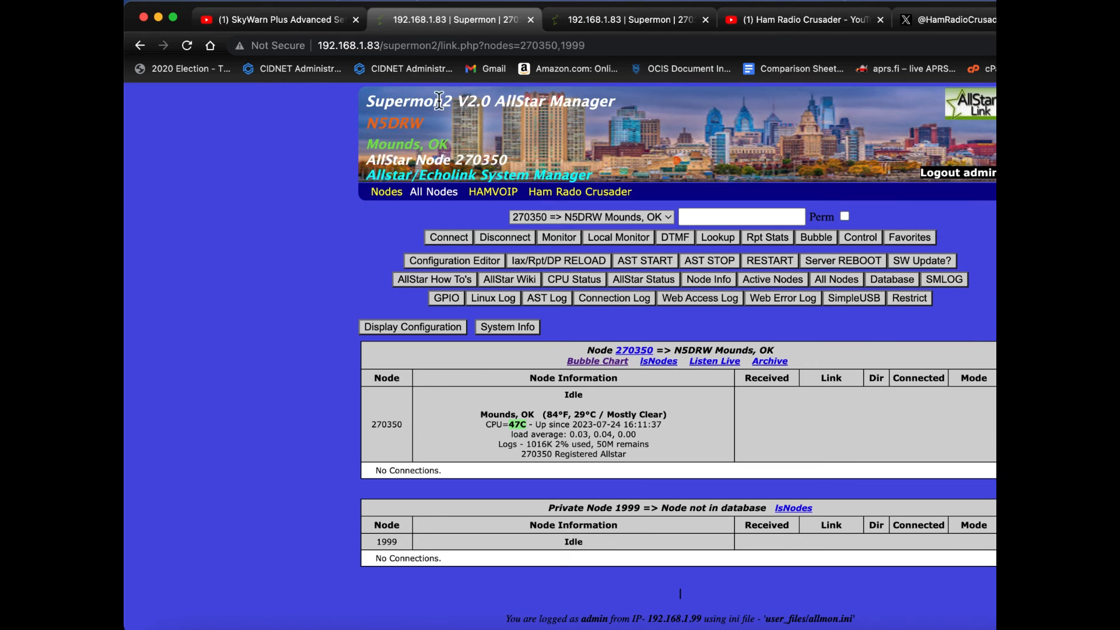
# Step: Reload the Supermon2 page and connect node 270350 to the Boredom Breaker Net 49562 favorite, closing the Favorites panel when done
pyautogui.click(187, 46)
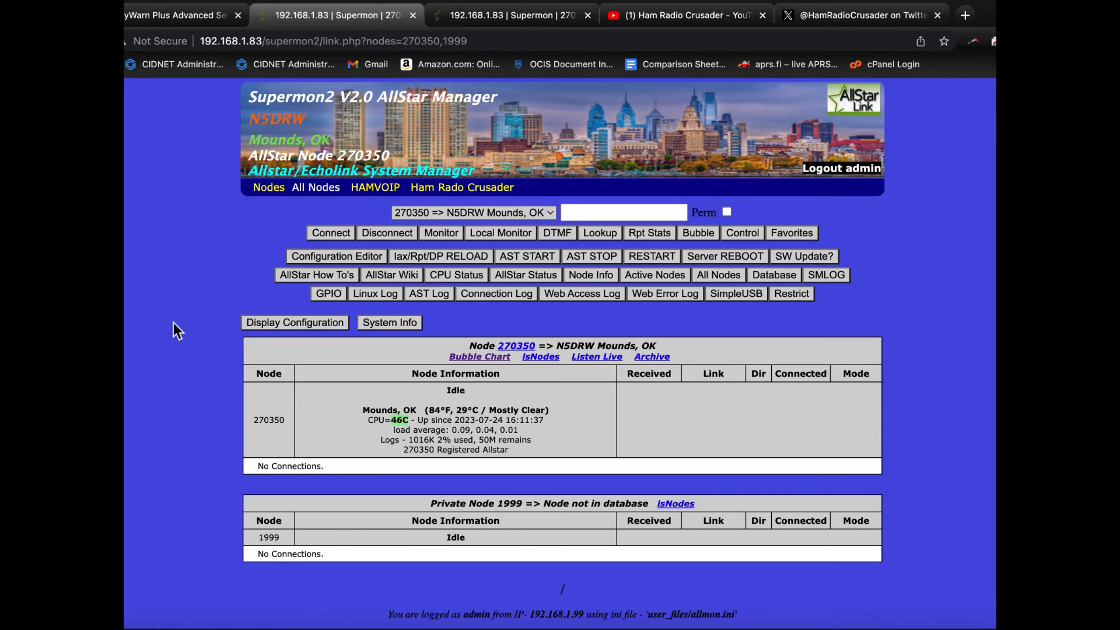
pyautogui.click(794, 237)
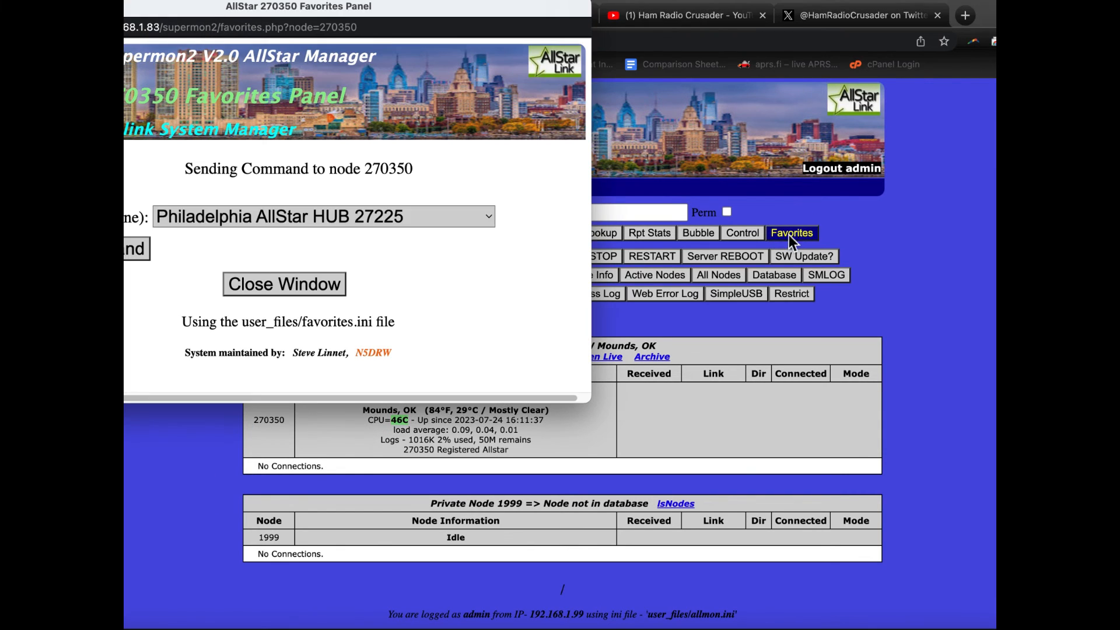
pyautogui.click(244, 217)
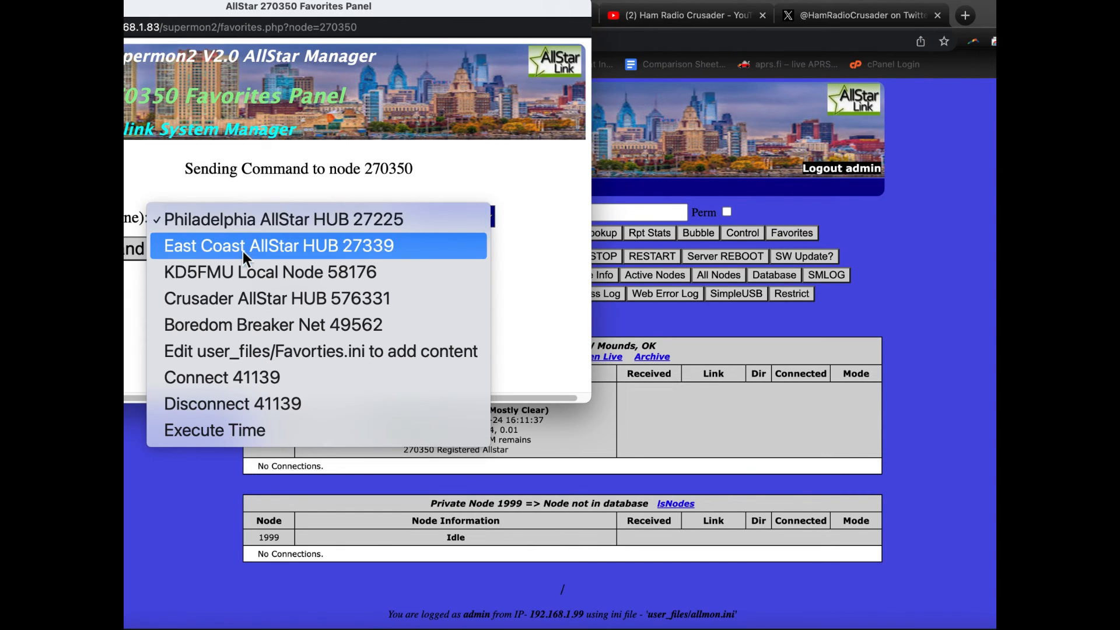
pyautogui.click(253, 330)
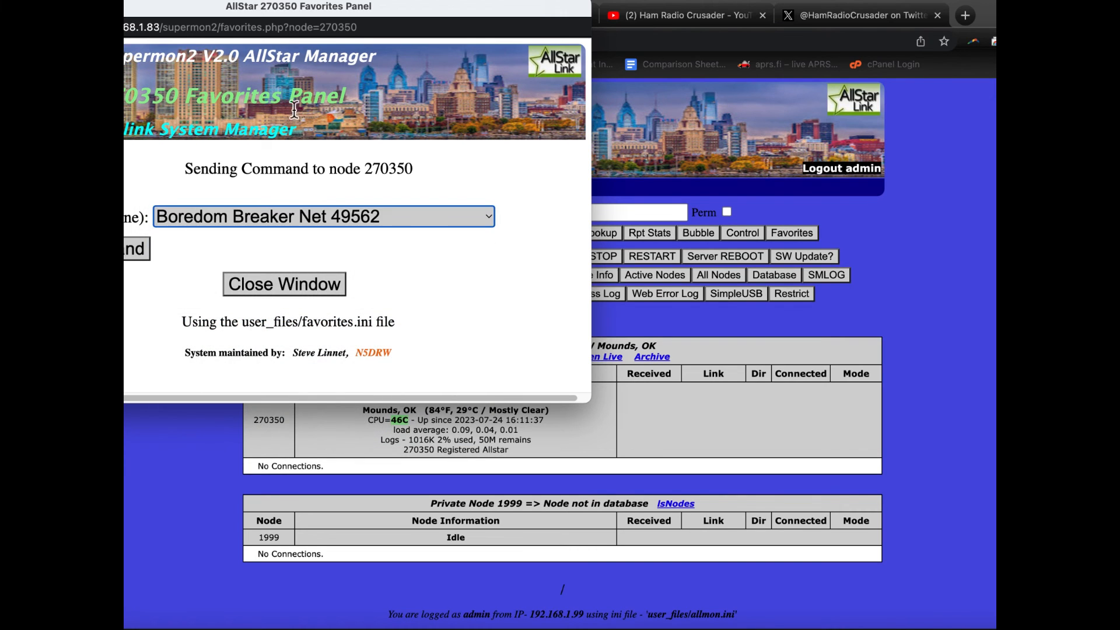
pyautogui.moveTo(294, 24); pyautogui.dragTo(460, 12)
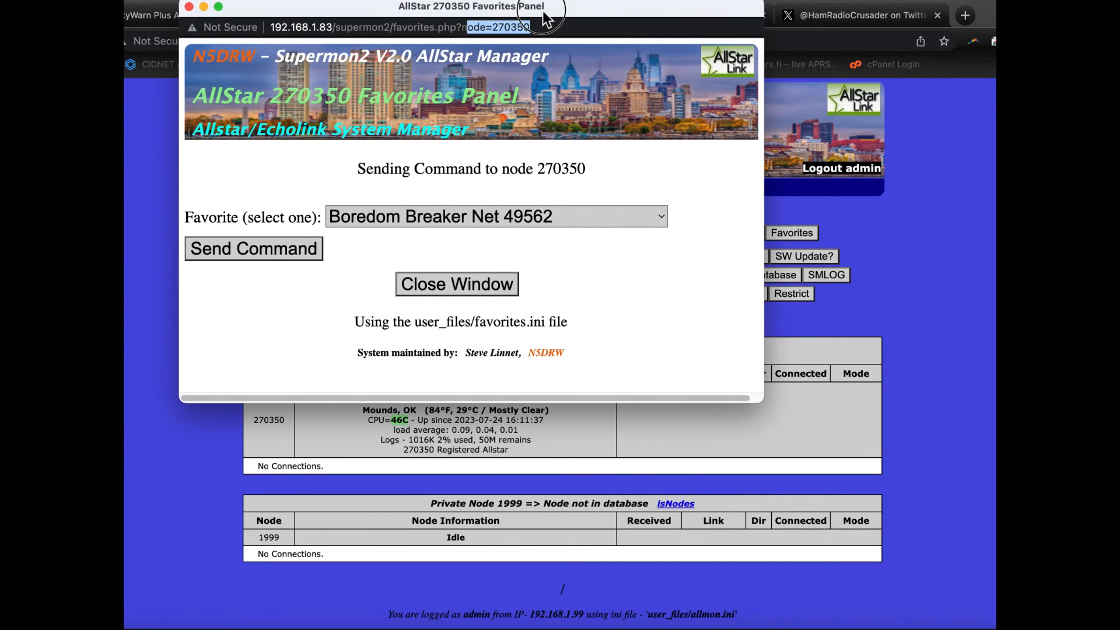
pyautogui.click(268, 249)
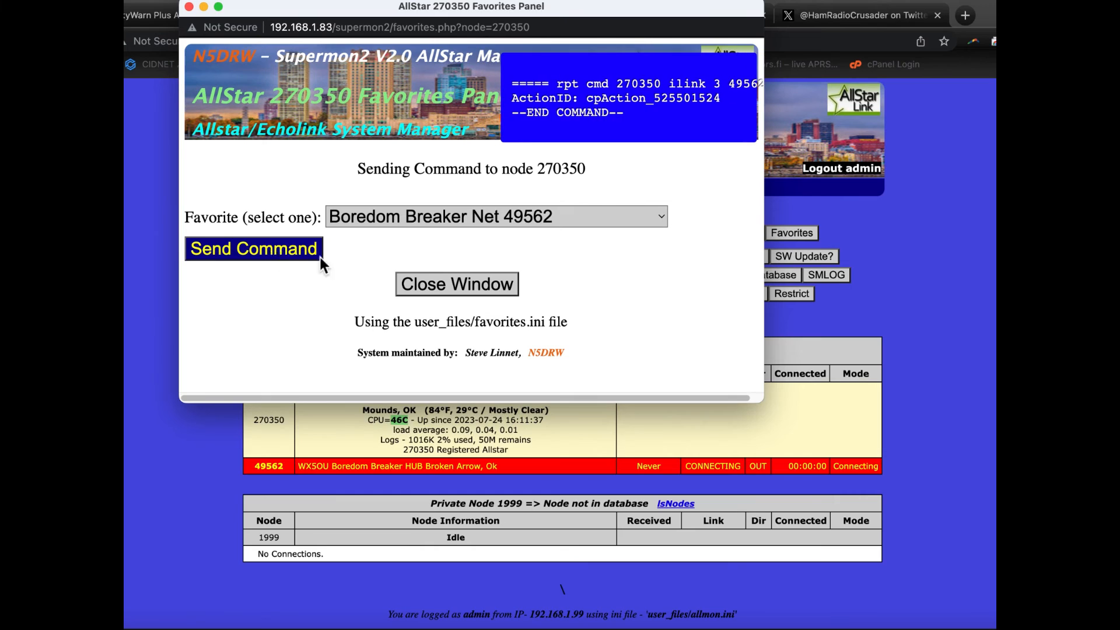
pyautogui.click(445, 283)
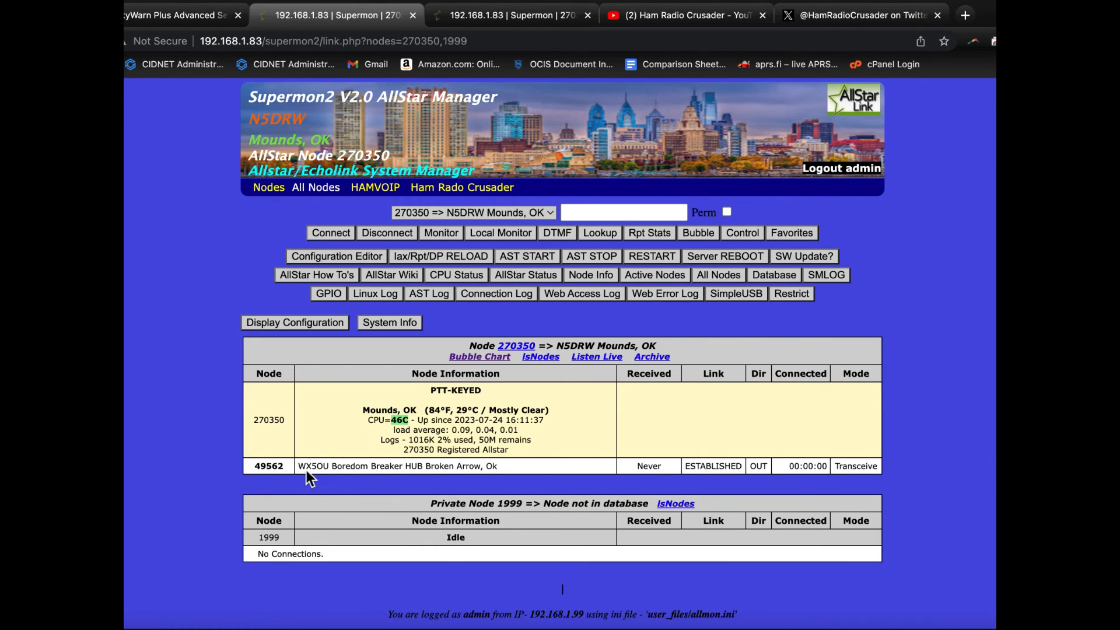
# Step: Disconnect node 49562 from node 270350 and confirm the disconnection
pyautogui.click(268, 467)
pyautogui.click(385, 231)
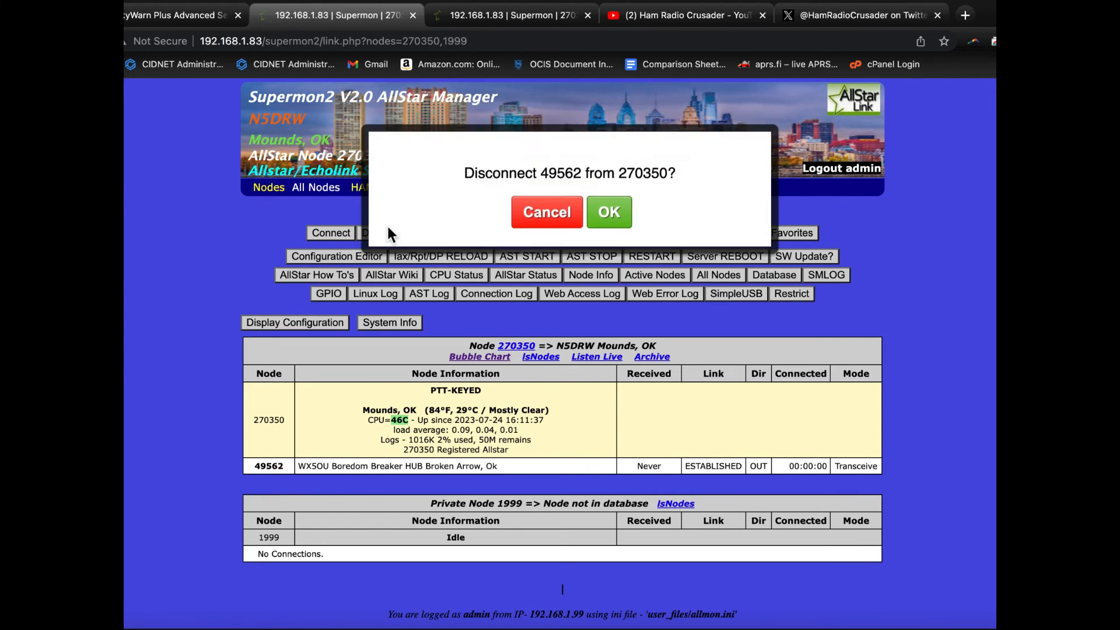
pyautogui.click(609, 193)
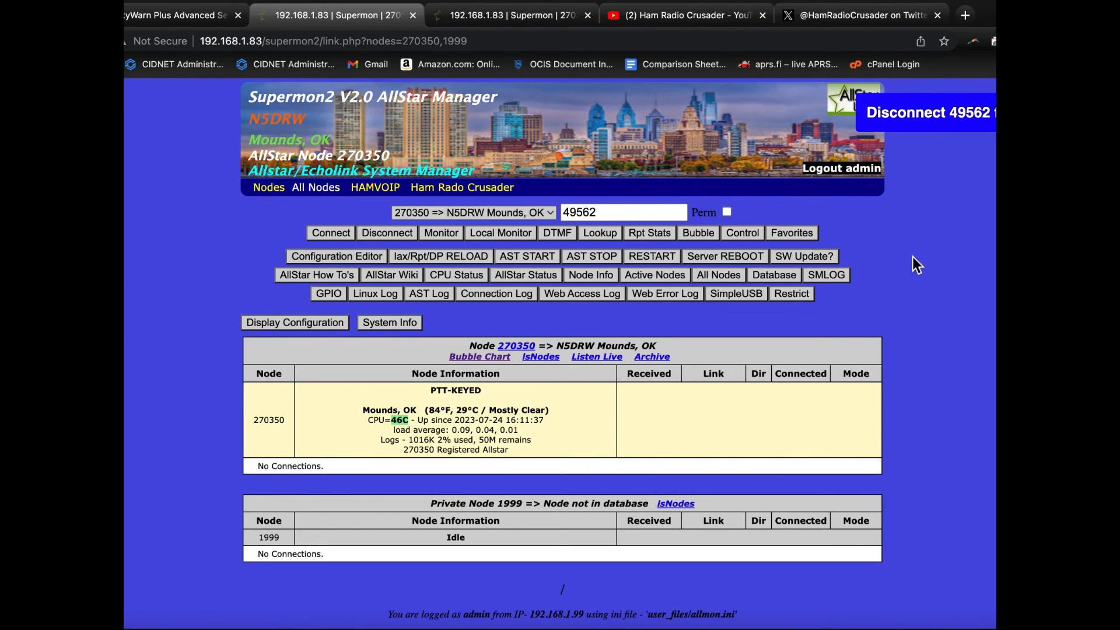